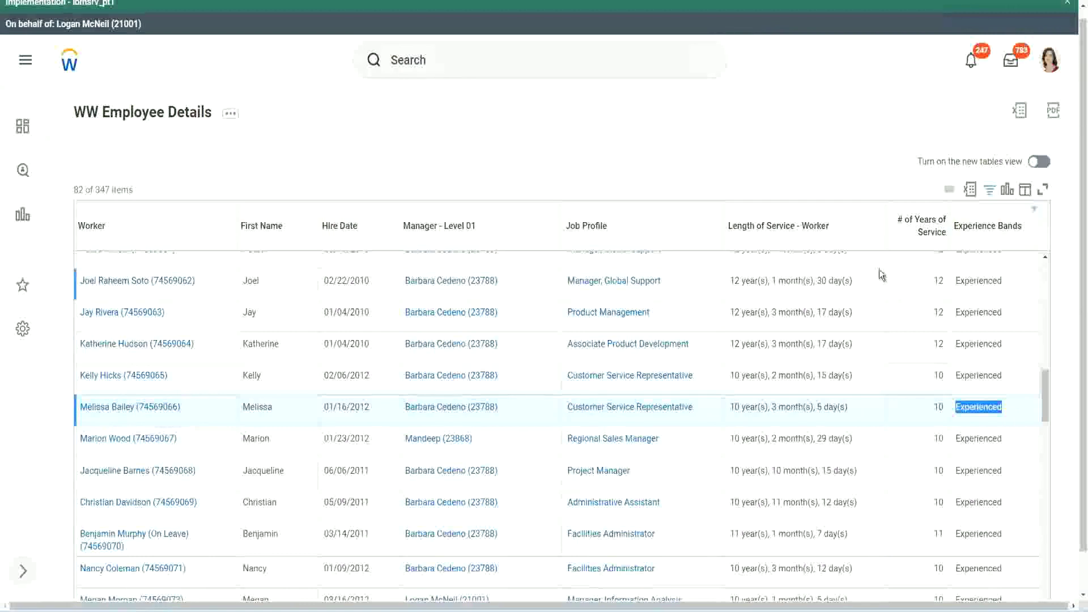
- Inspect the Manager, Global Support row: Experienced band, 12 years 1 month 30 days, 12 years of service
double_click(973, 280)
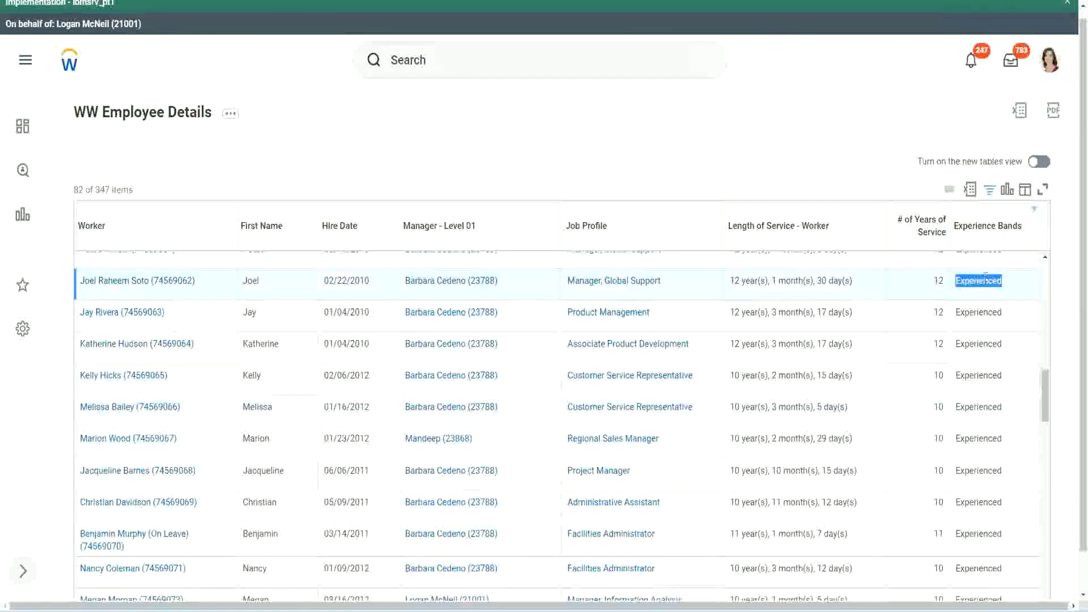
left_click(975, 279)
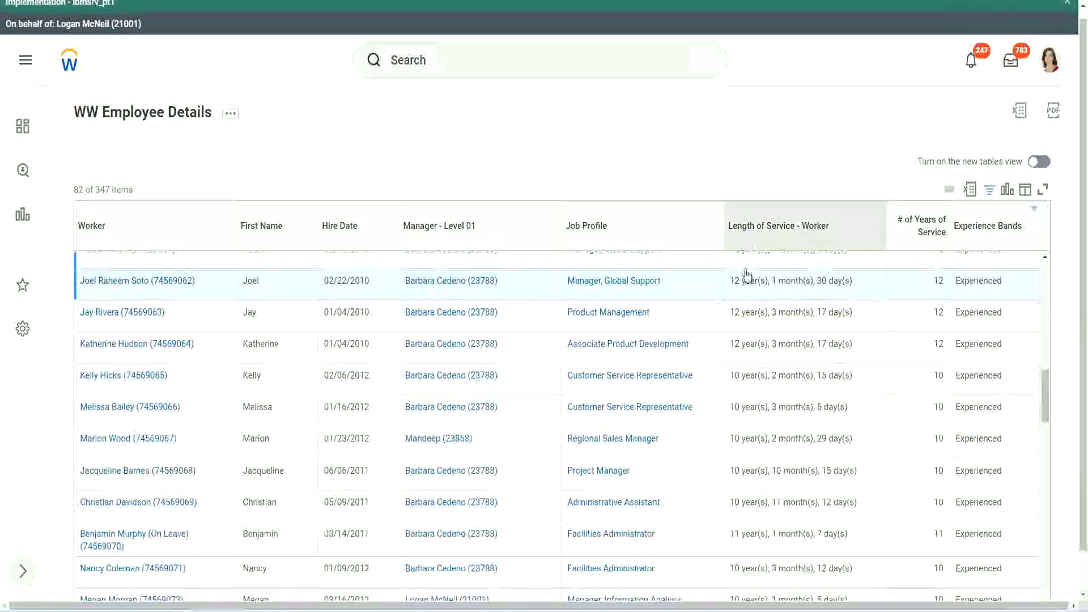
left_click_drag(734, 282, 730, 286)
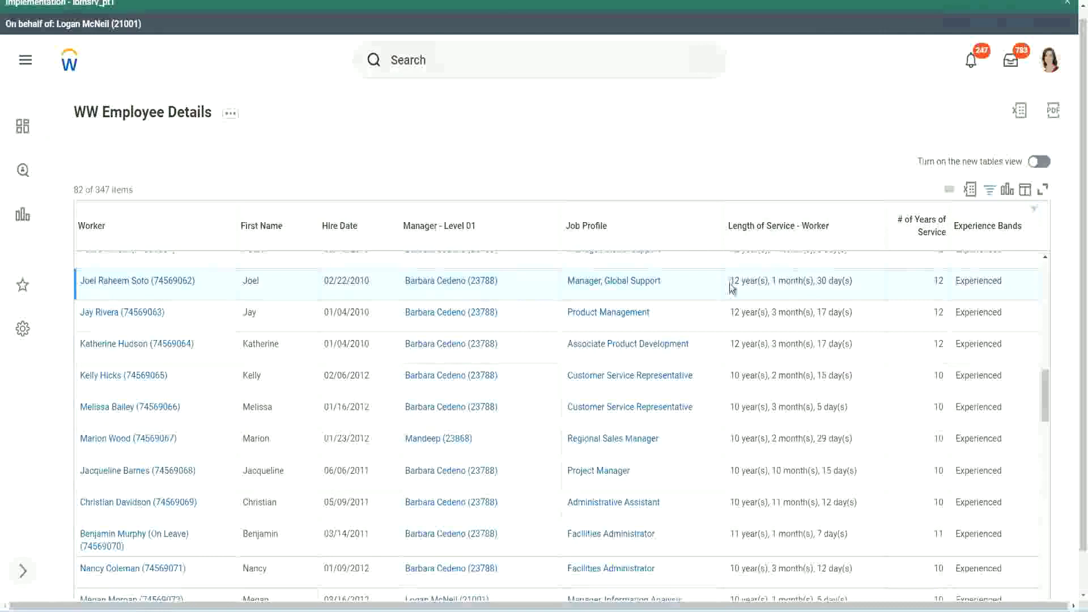
left_click(769, 280)
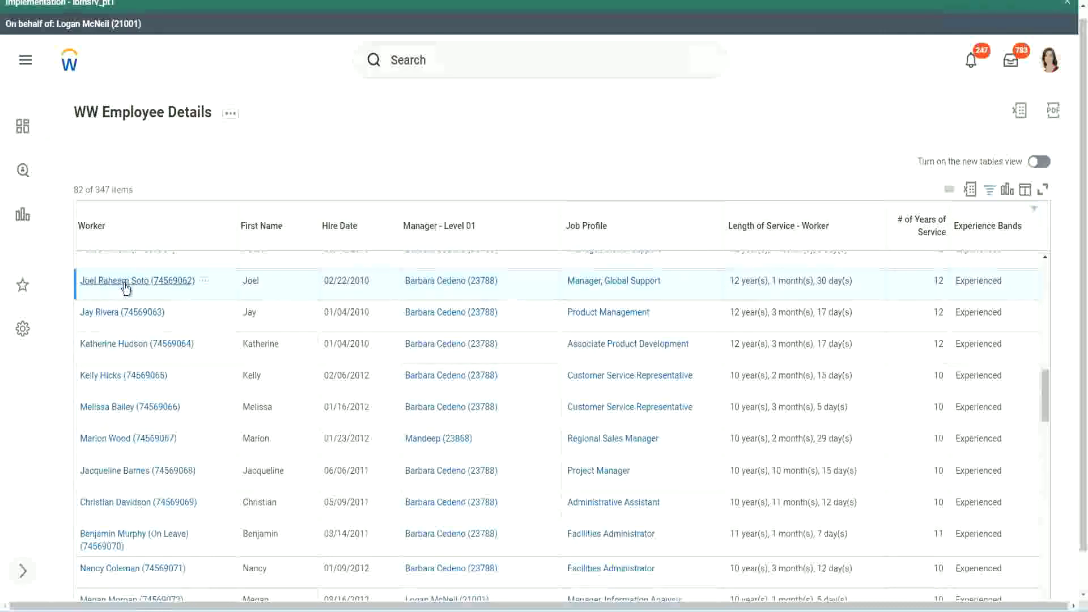
double_click(733, 281)
double_click(773, 280)
double_click(825, 281)
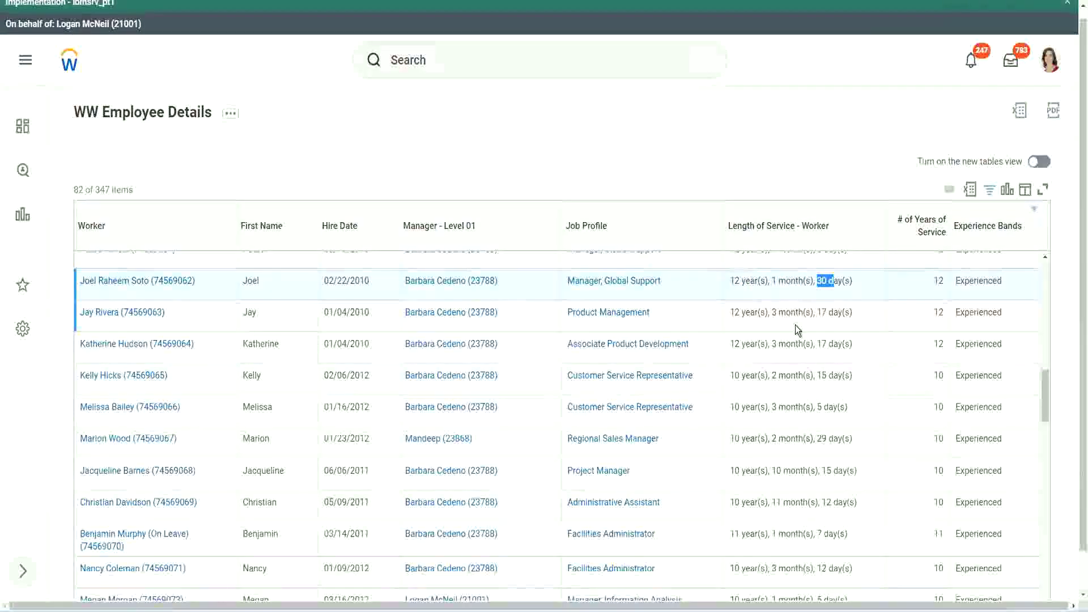
double_click(944, 281)
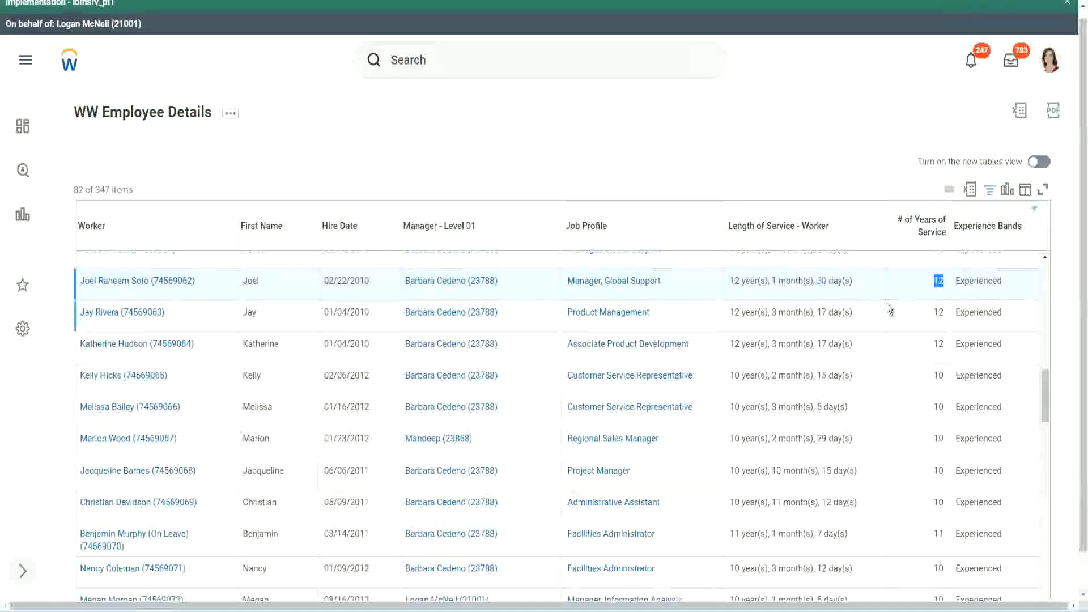
left_click(755, 502)
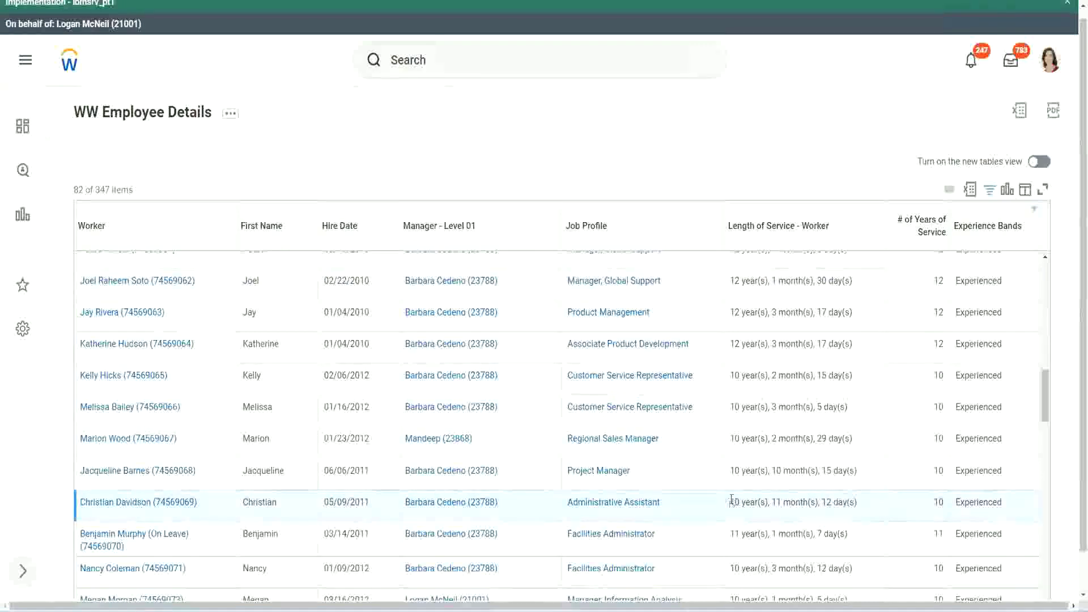
- Compare service lengths with the 10 years of service in the Administrative Assistant and Project Manager rows
double_click(775, 502)
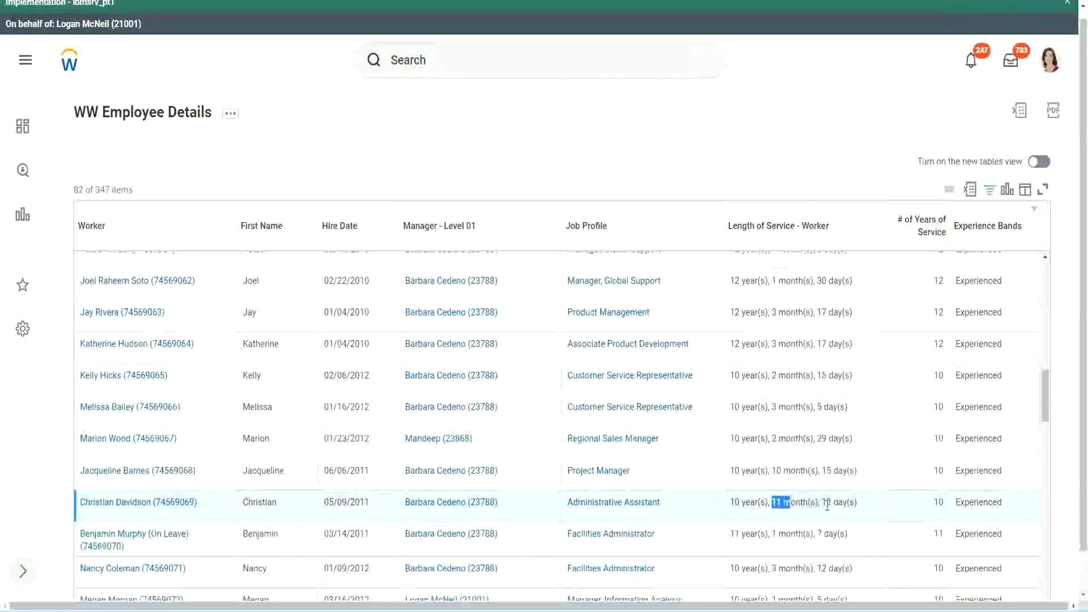
double_click(827, 502)
left_click(844, 502)
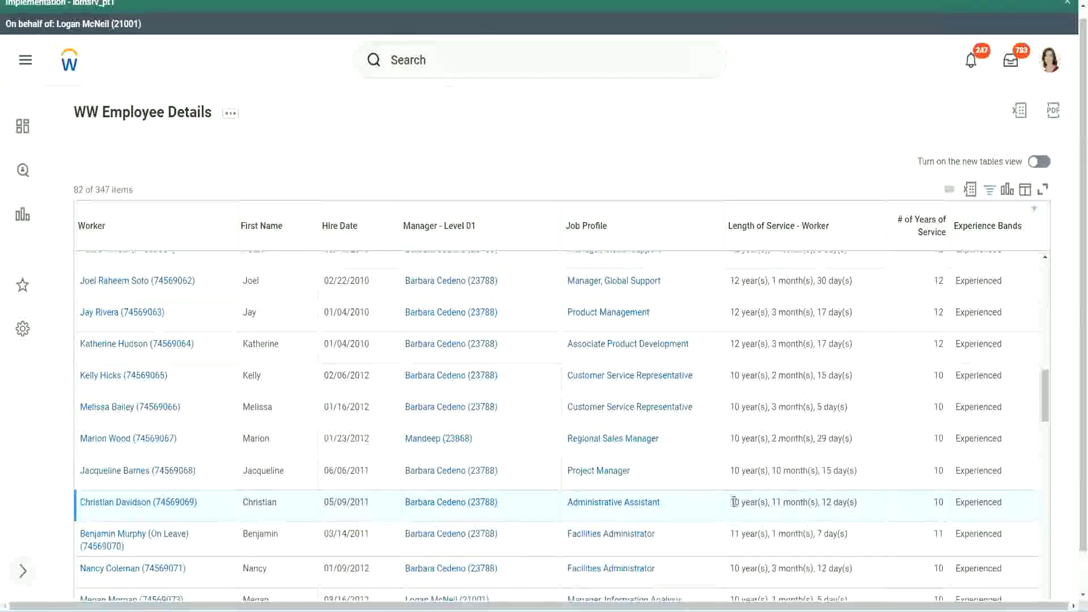
double_click(937, 502)
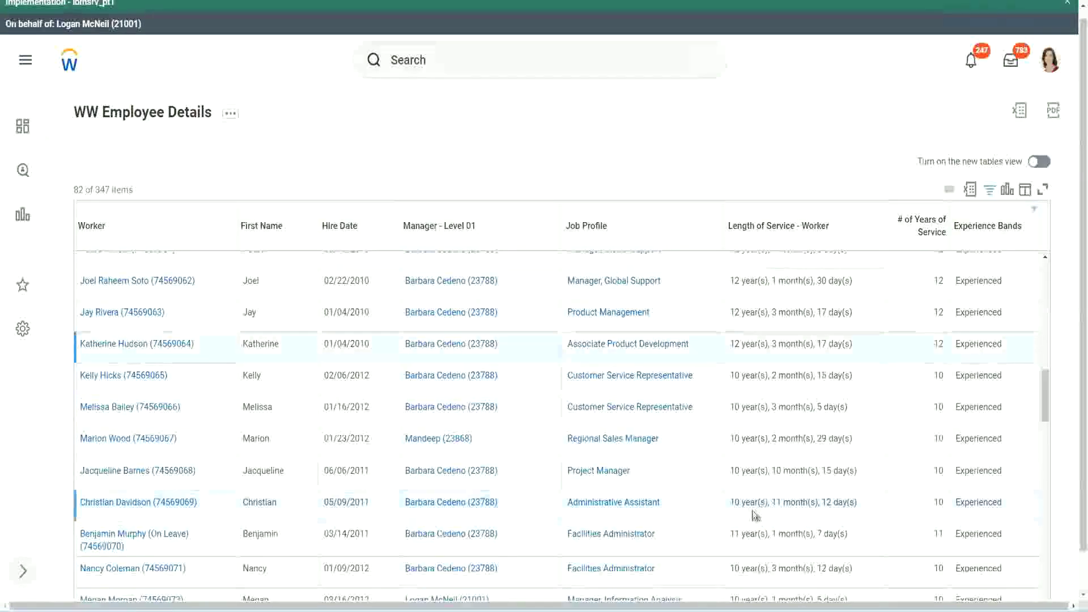
double_click(734, 502)
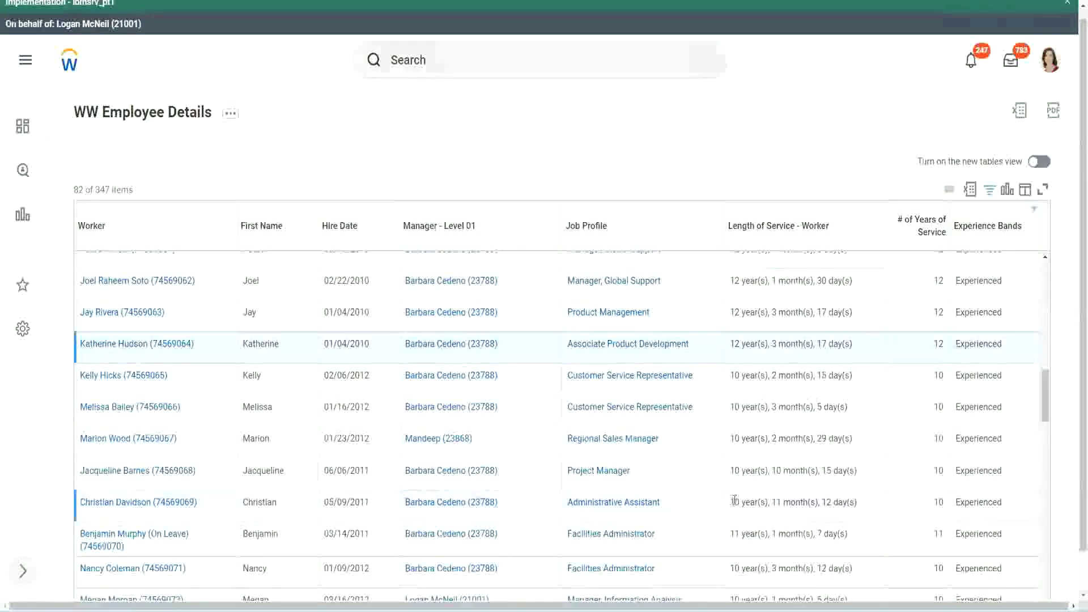
left_click(821, 498)
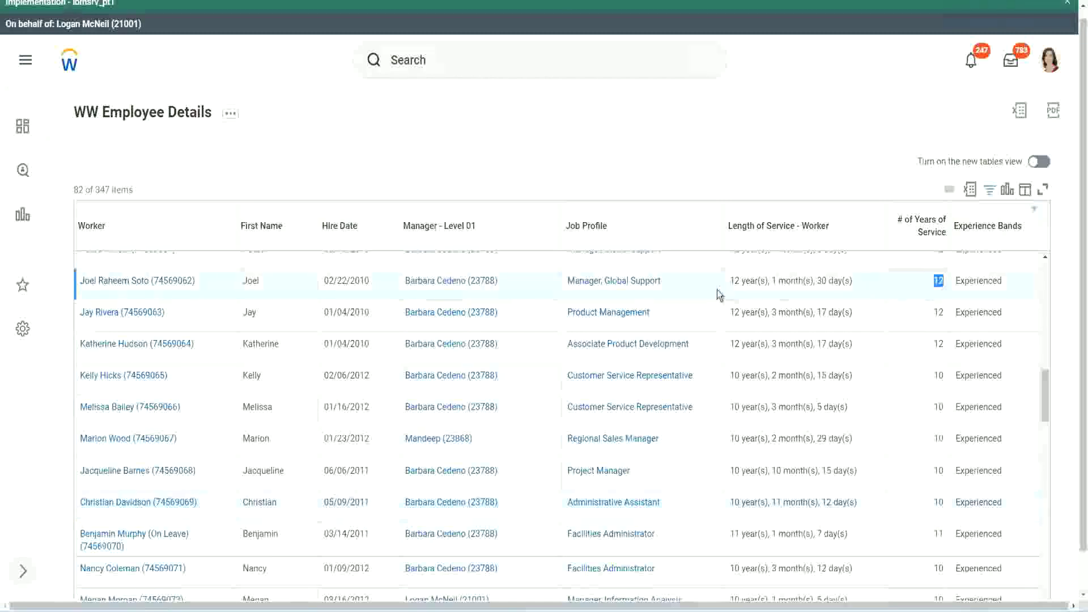
left_click_drag(729, 280, 866, 281)
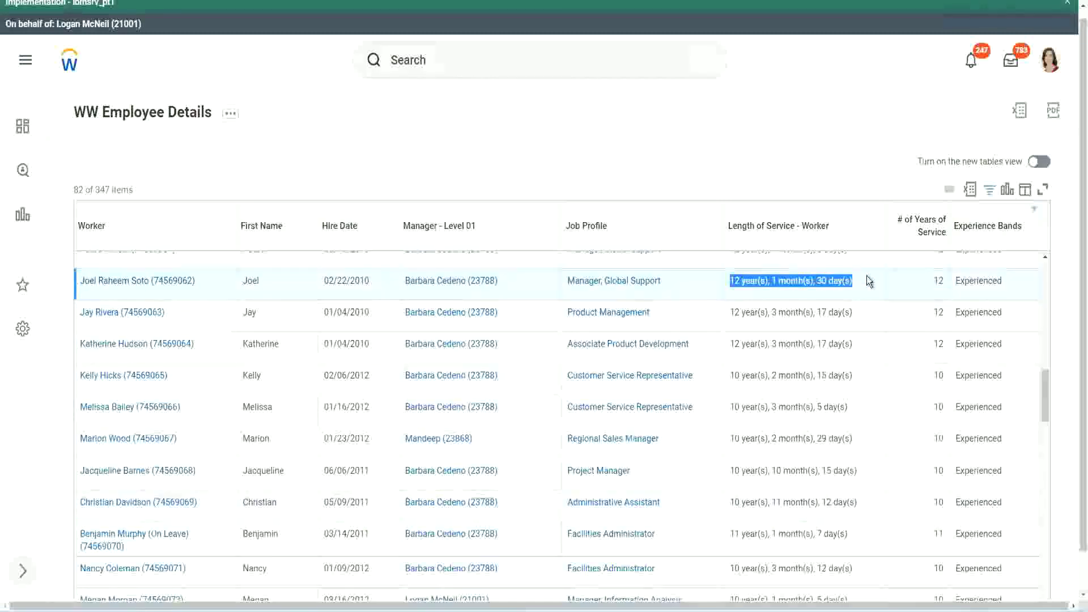
left_click(844, 502)
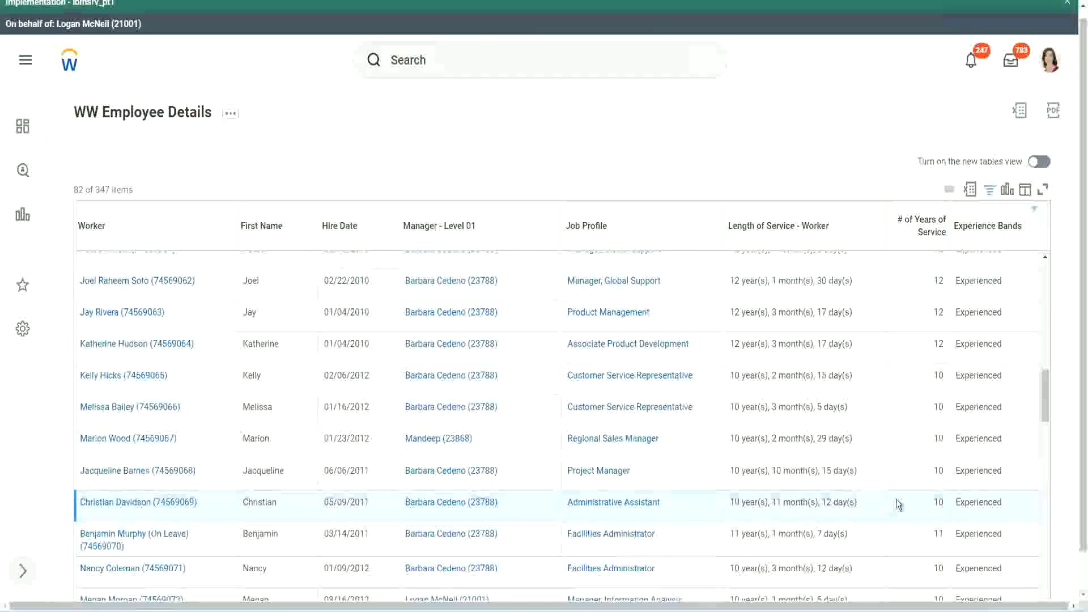
double_click(940, 501)
left_click(898, 506)
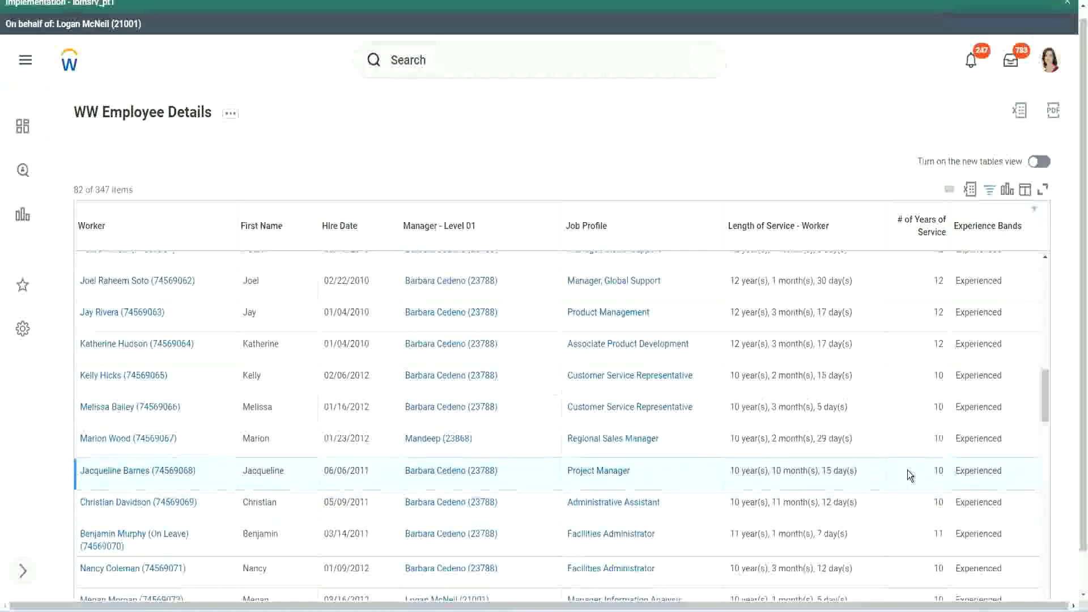
double_click(937, 469)
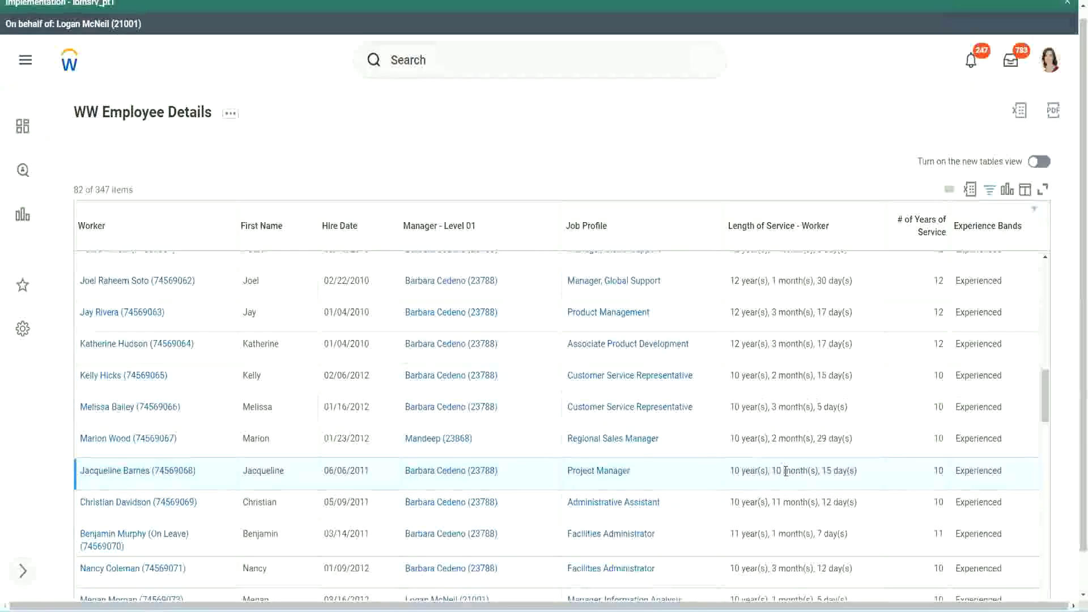
double_click(777, 472)
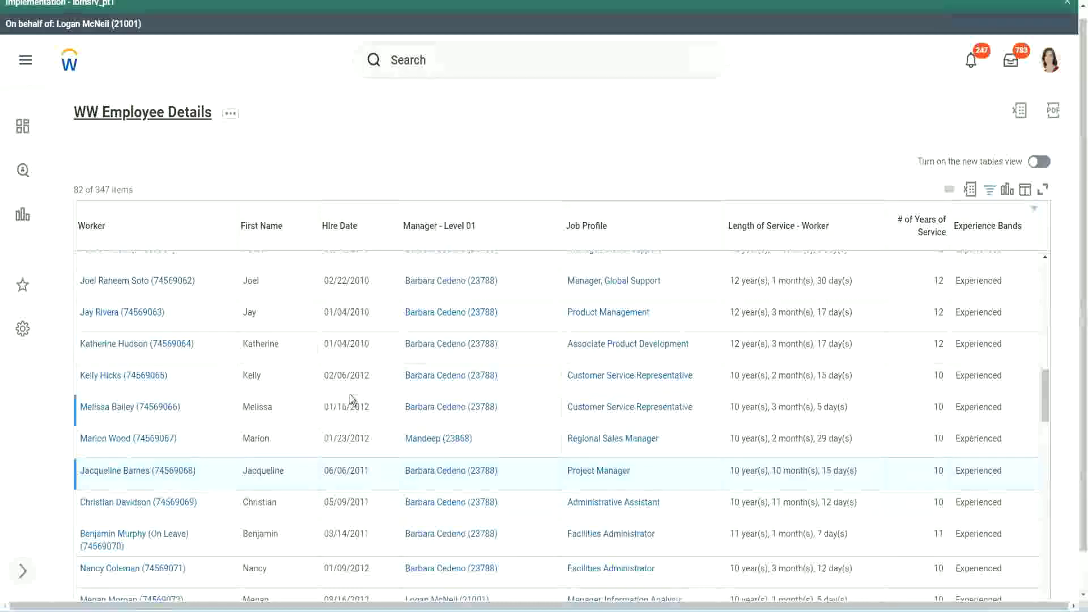
- Dismiss the implementation environment notice and check the Condition column's sort and filter options
scroll(354, 393, "down", 5)
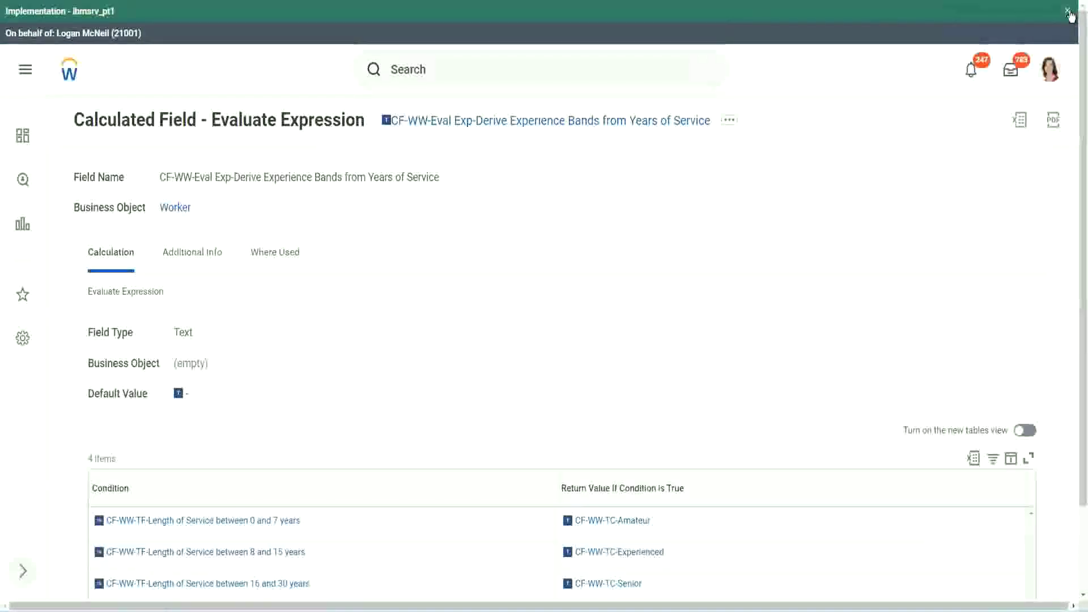
left_click(1068, 11)
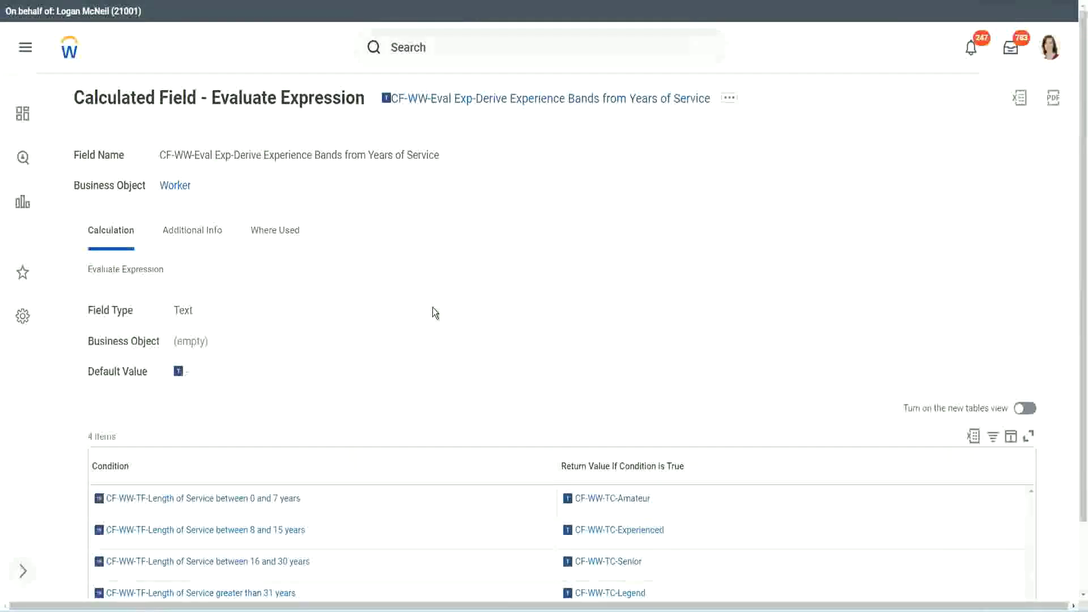
scroll(448, 312, "down", 1)
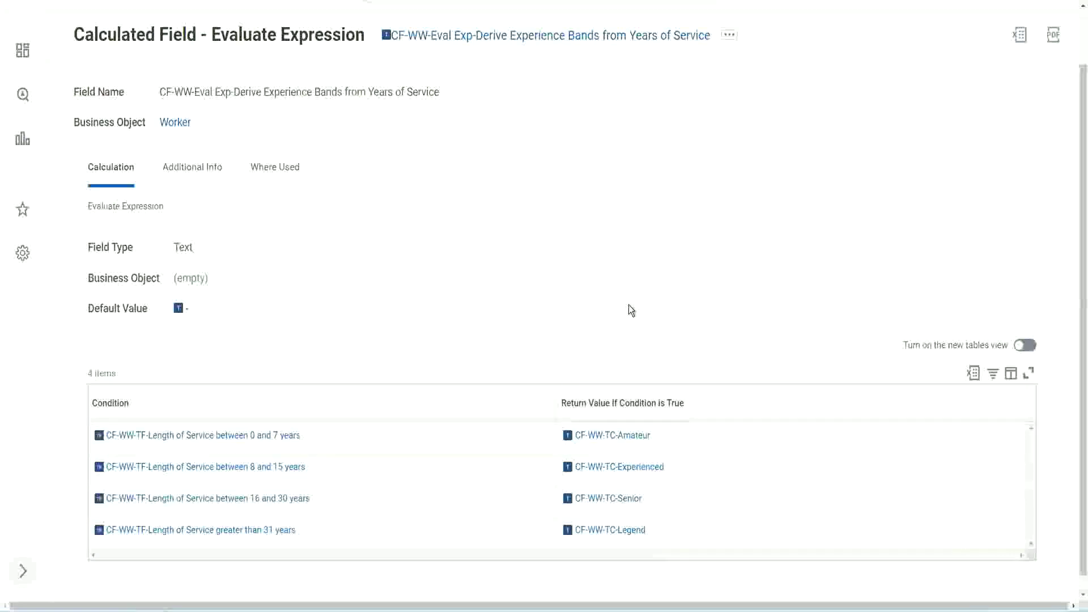
left_click(493, 400)
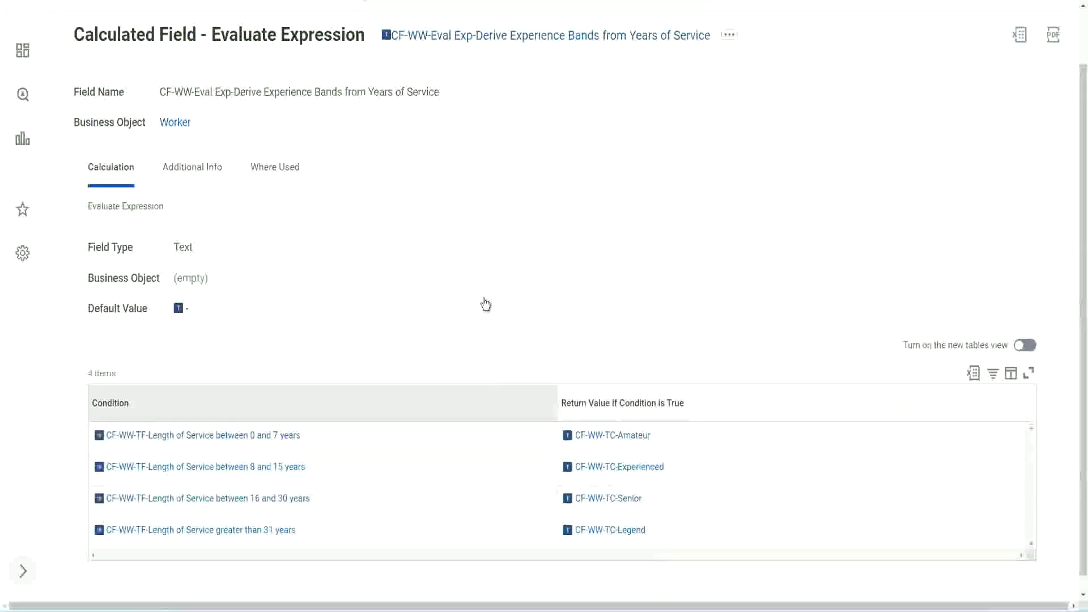
left_click(486, 262)
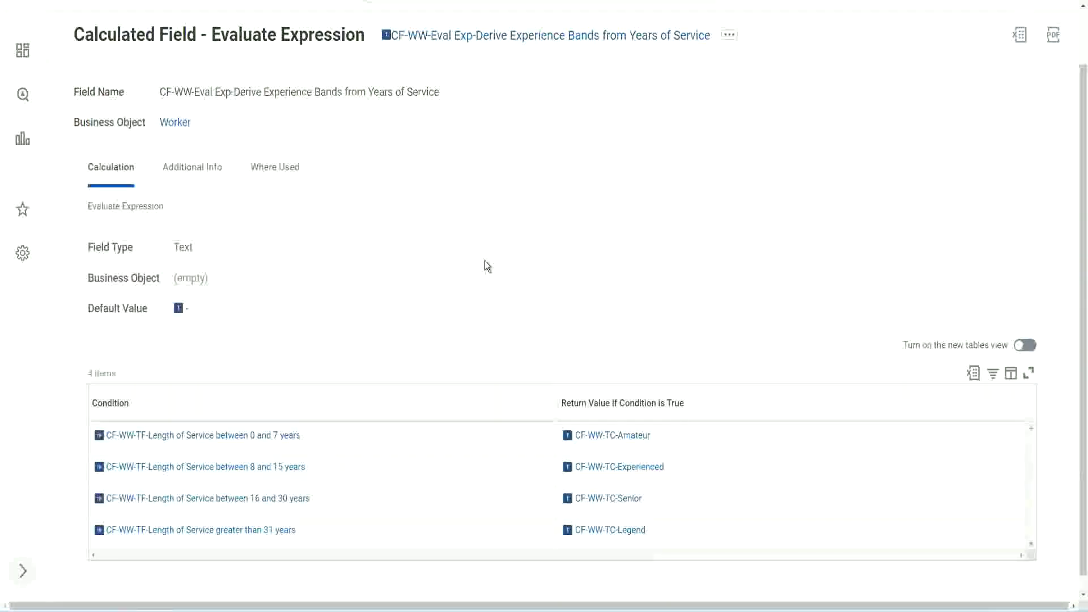
- Copy the name of CF-WW-Eval Exp-Derive Experience Bands from Years of Service and start a new search
right_click(479, 41)
left_click(509, 101)
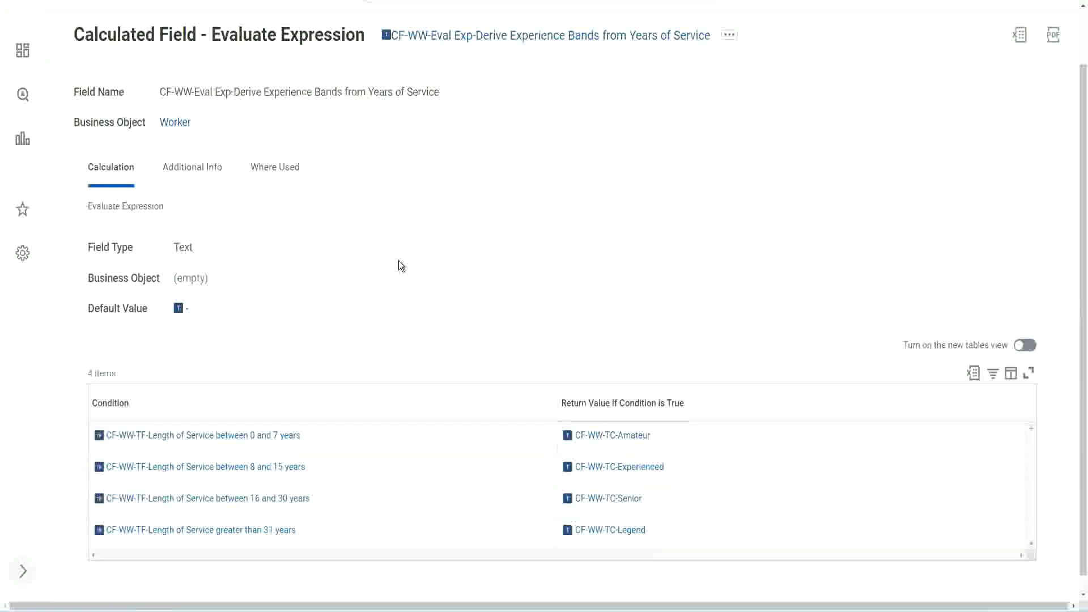
scroll(422, 226, "up", 1)
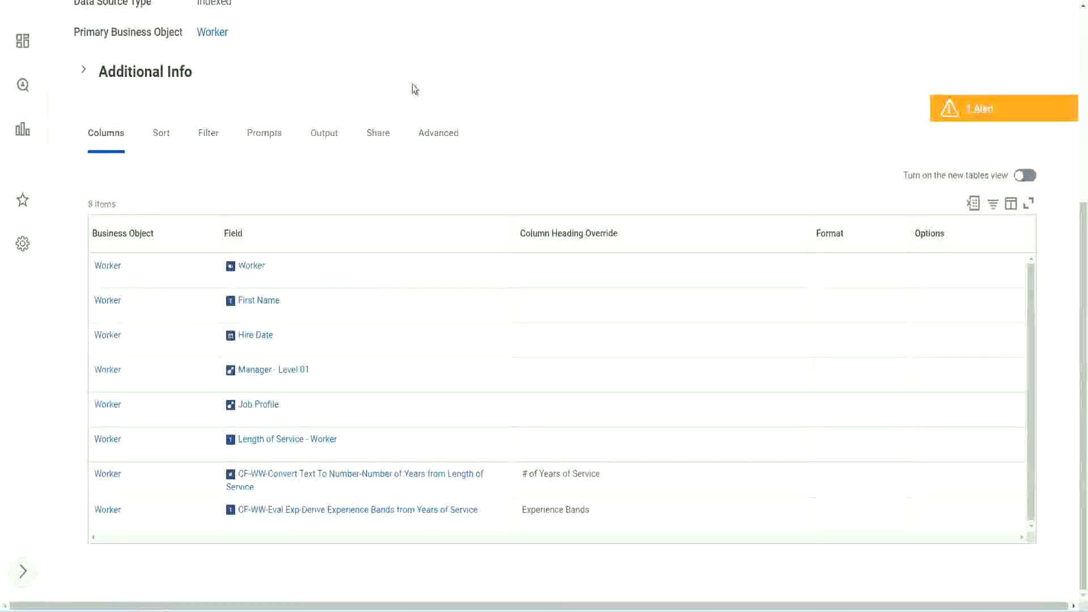
scroll(428, 80, "up", 5)
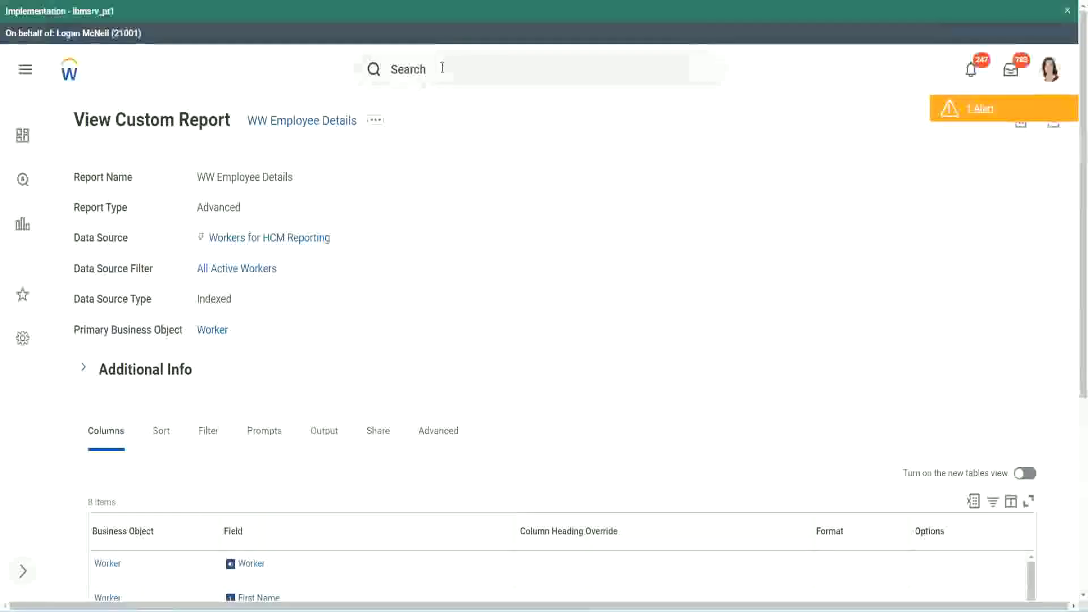
left_click(442, 67)
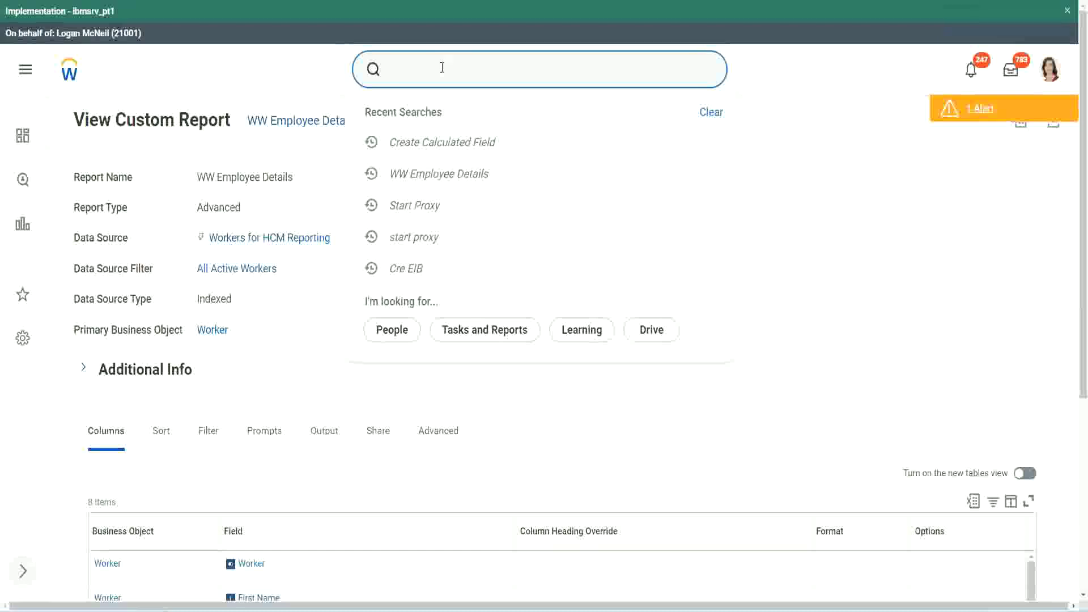
- Search 'create cal field' and open the Create Calculated Field task
type("create cal")
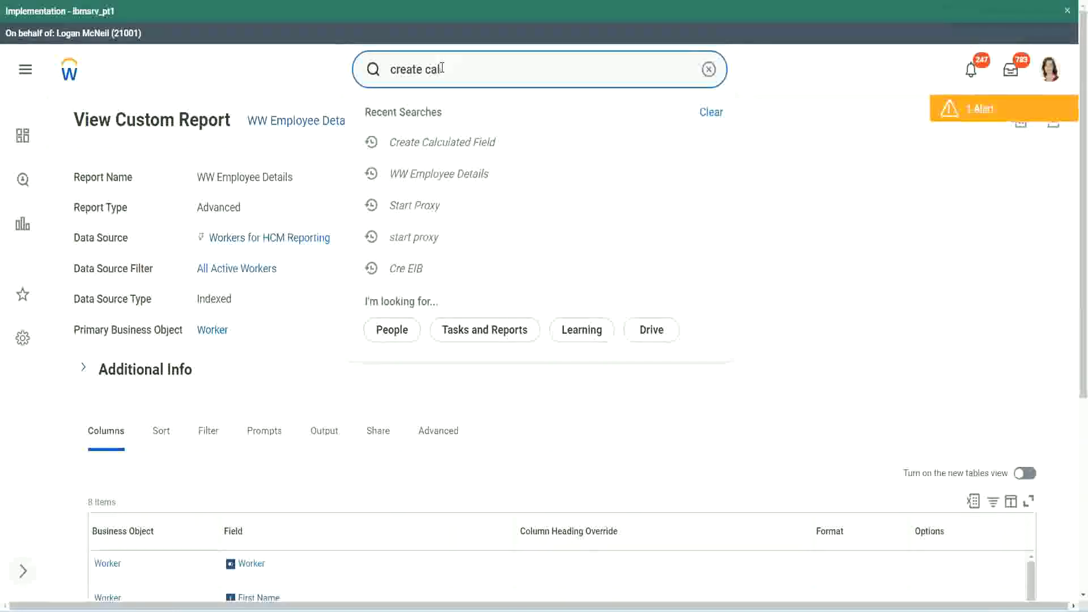
type(" field")
left_click(457, 119)
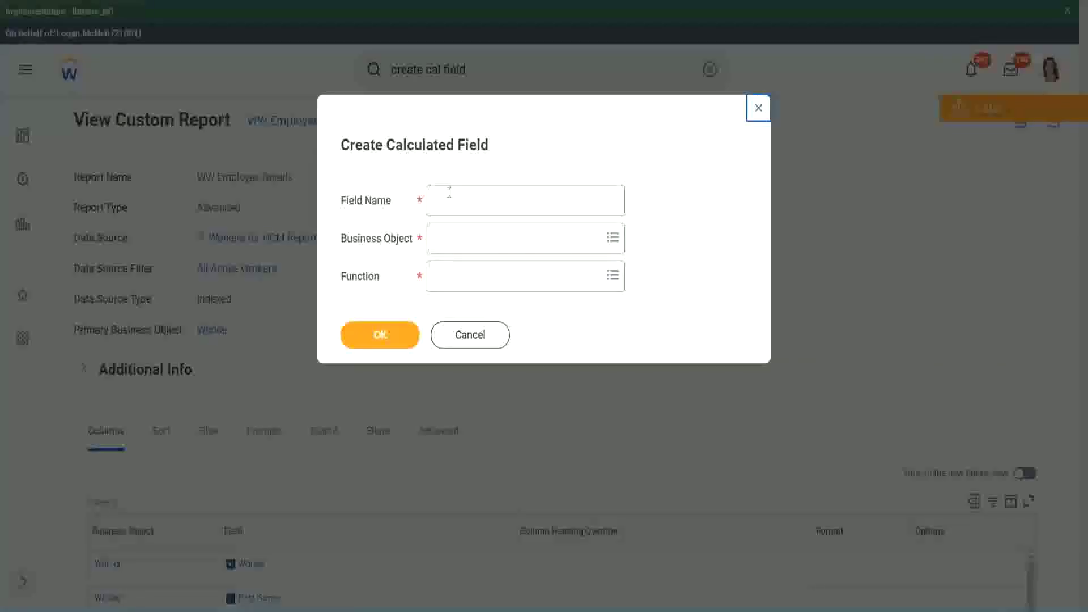
- Paste the copied field name, then add 'Bands' and replace 'Derive' with 'Determine'
left_click(459, 202)
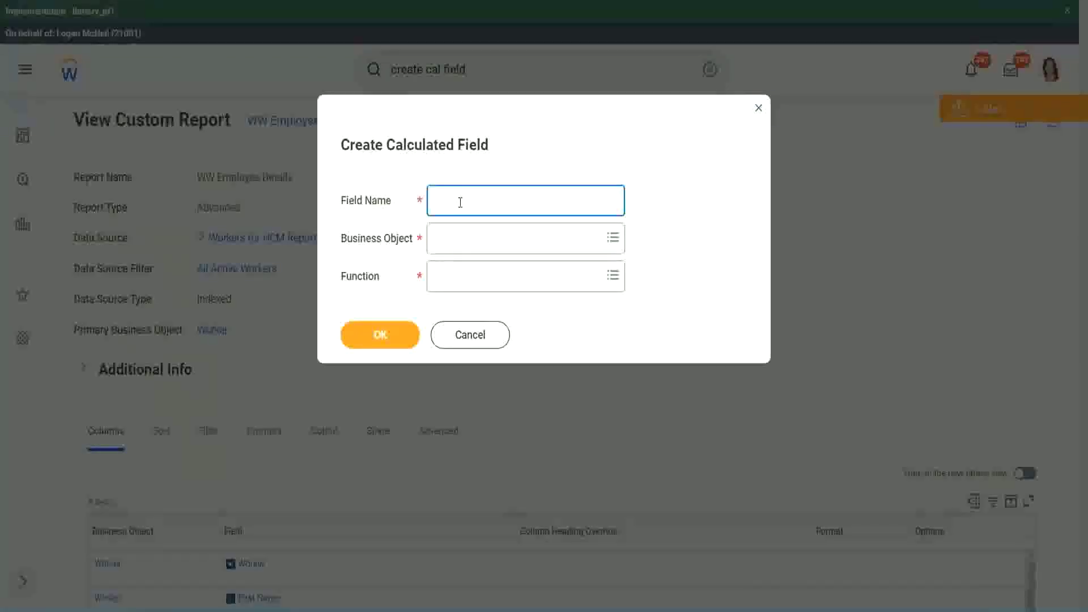
key("ctrl+v")
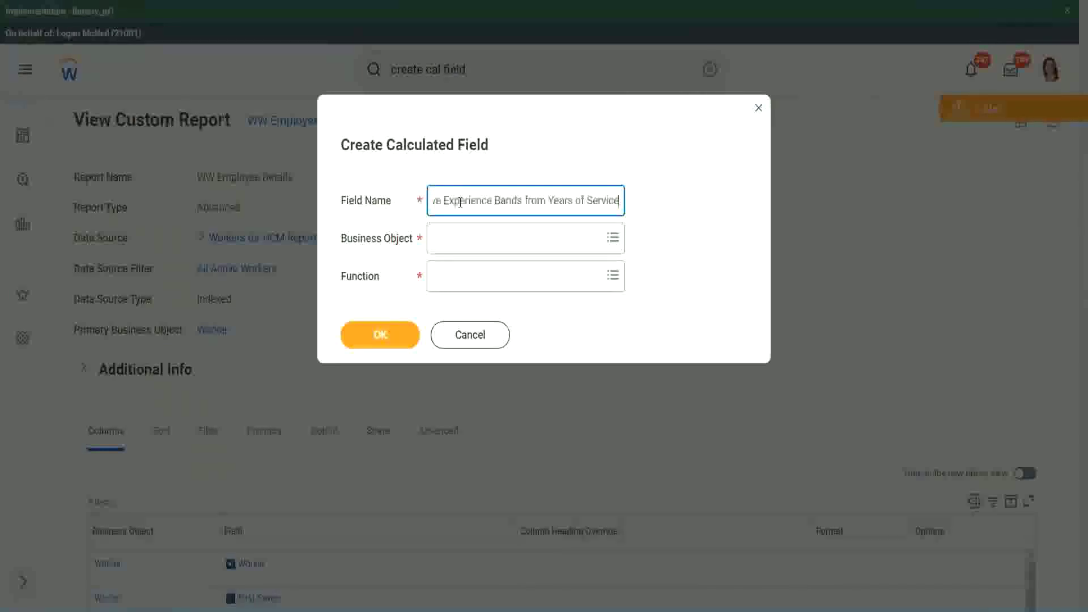
left_click_drag(491, 200, 398, 182)
left_click(480, 199)
double_click(495, 200)
key("Right")
type("bands")
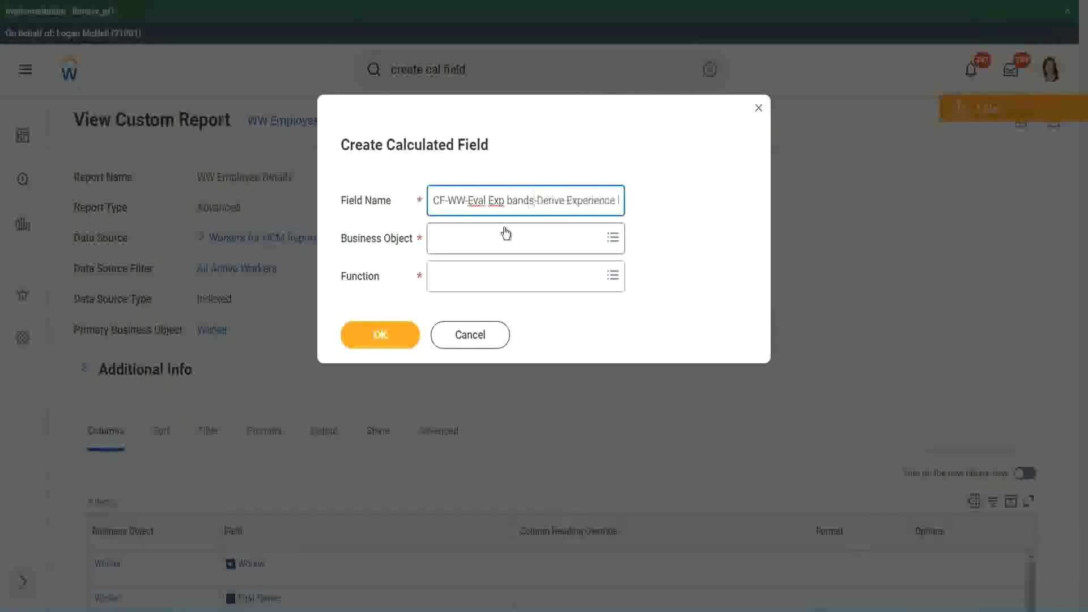
key("Left")
key("Left")
key("Left")
key("Left")
key("shift+Left")
type("B")
key("Right")
key("Right")
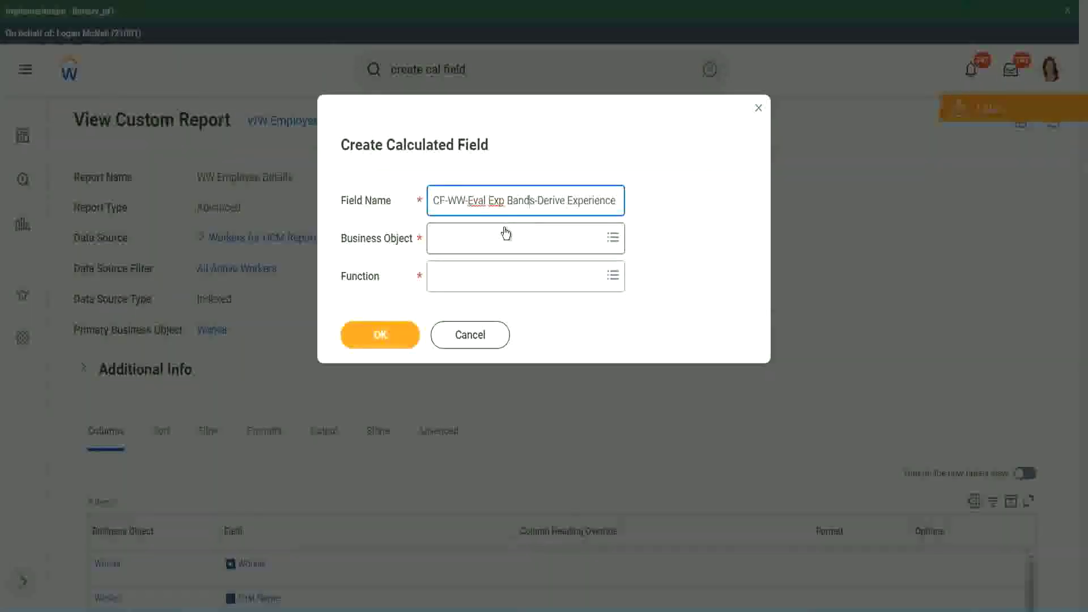
key("Right")
key("Right")
key("Right")
key("Right")
key("Right")
key("Right")
key("Right")
key("Right")
key("Right")
key("Right")
key("Right")
key("Right")
key("Right")
key("Right")
key("Right")
key("Right")
key("Right")
key("Right")
key("Right")
key("Right")
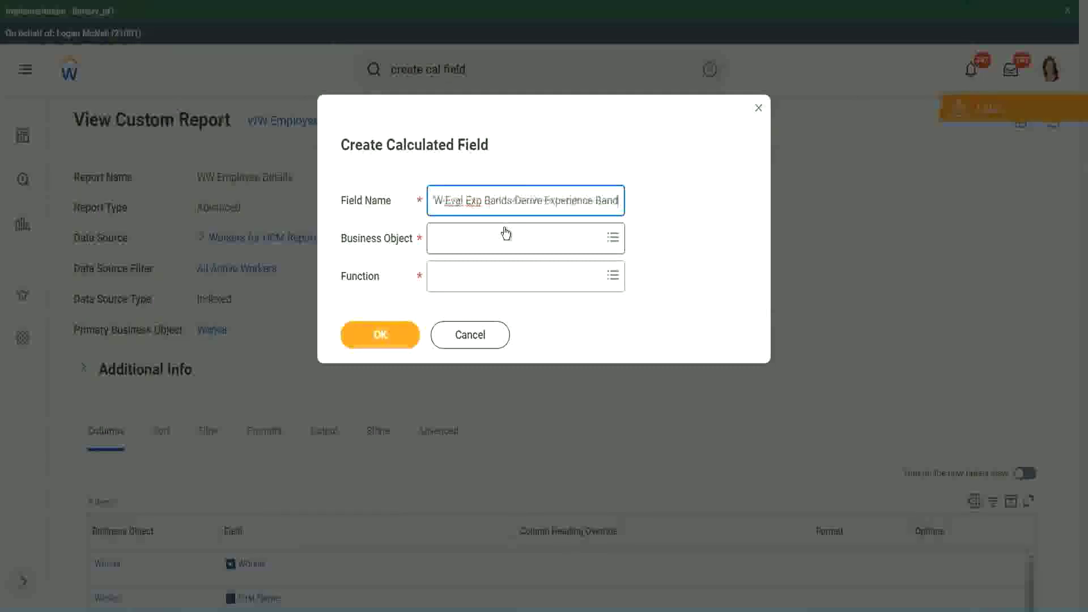
key("Right")
key("Right")
key("Right")
key("Right")
key("Right")
key("Right")
key("Right")
key("Right")
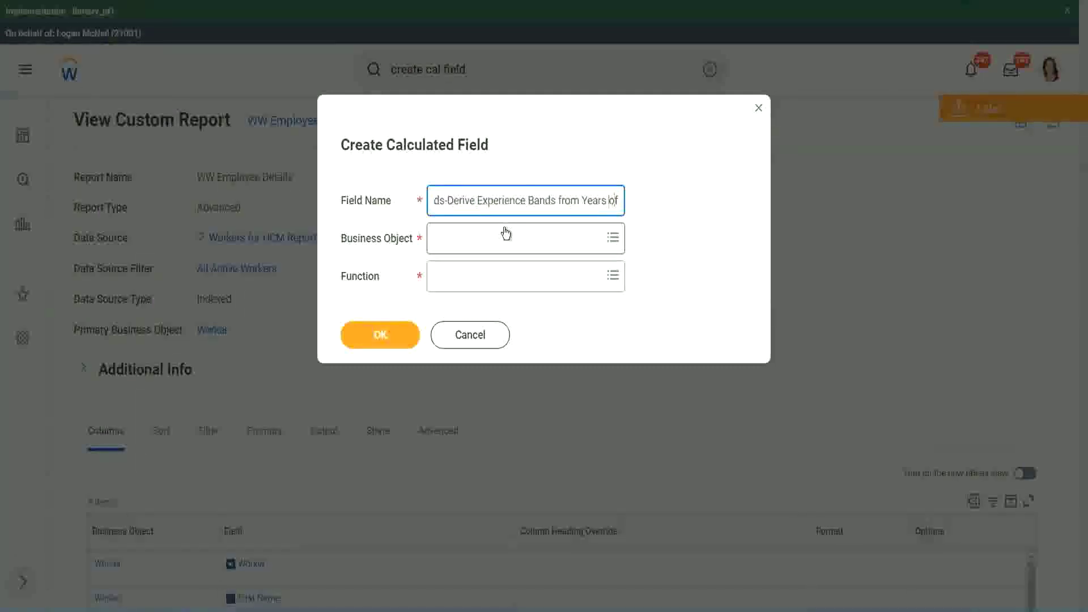
key("Left")
key("Left")
key("Left")
key("Left")
key("Left")
key("Left")
key("Left")
key("Left")
key("Left")
key("Left")
key("Left")
key("Left")
key("Left")
key("Left")
key("Left")
key("Left")
key("Left")
key("Left")
key("Left")
key("Left")
key("shift+Left")
key("shift+Left")
key("shift+Left")
type("Determine")
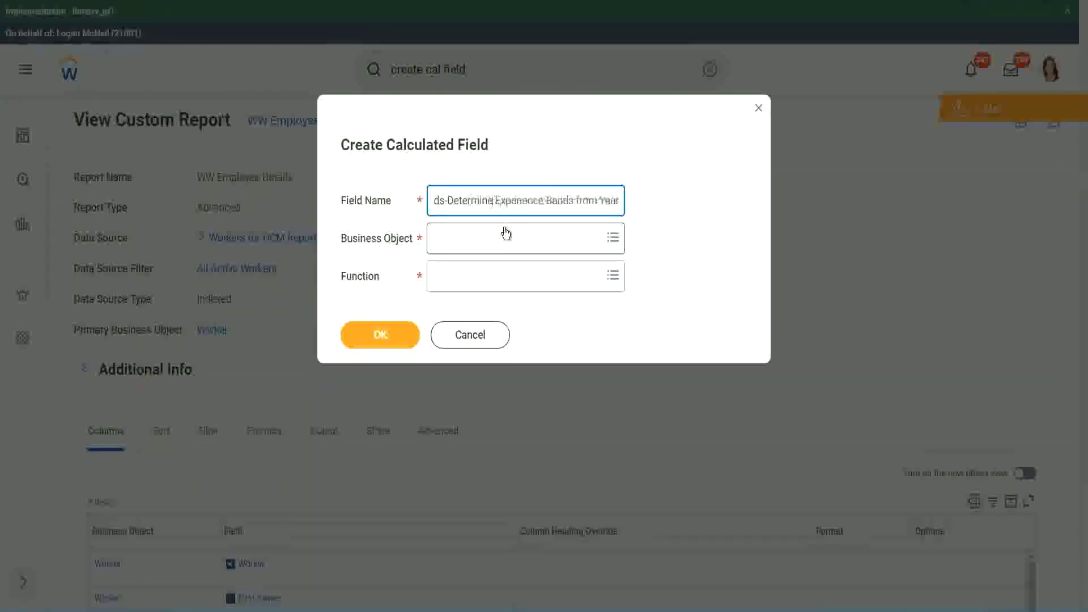
key("Right")
key("Right")
key("Right")
key("Right")
key("Right")
key("Right")
key("Right")
key("Right")
key("Right")
key("Right")
key("Right")
key("Right")
key("Right")
key("Right")
key("Right")
key("Right")
key("Right")
key("Right")
key("Right")
key("Right")
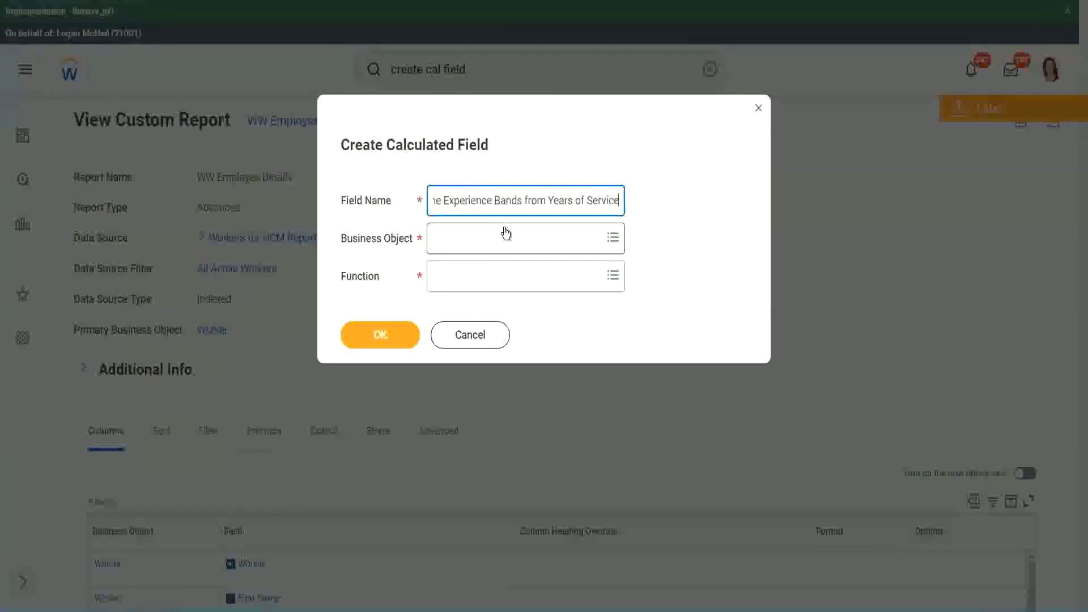
- Choose Worker and Evaluate Expression Band, trim the name to 'Exp Band', and create the field
left_click(483, 238)
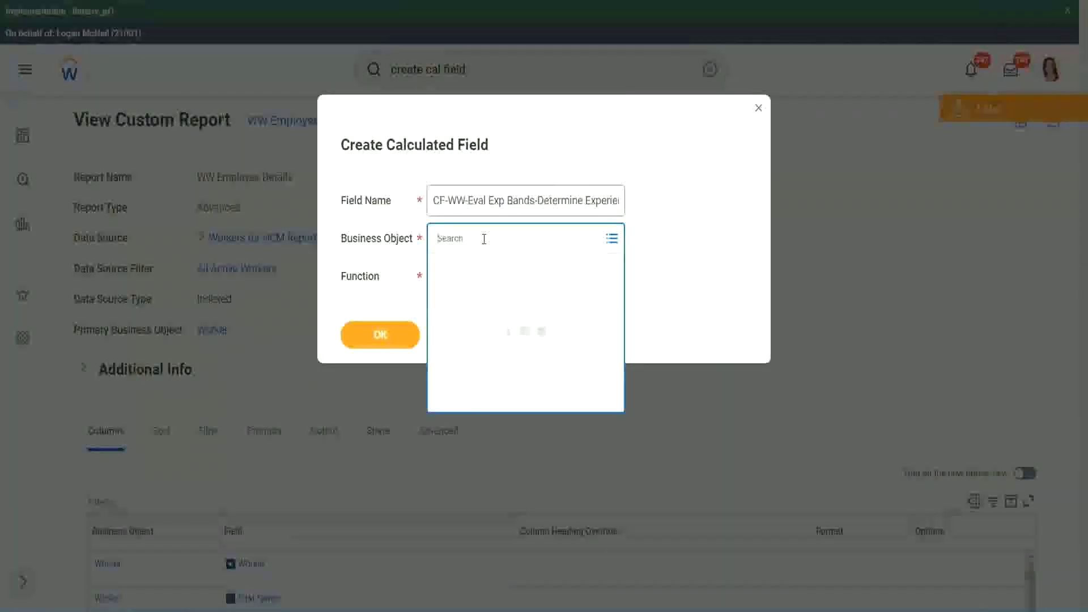
type("worker")
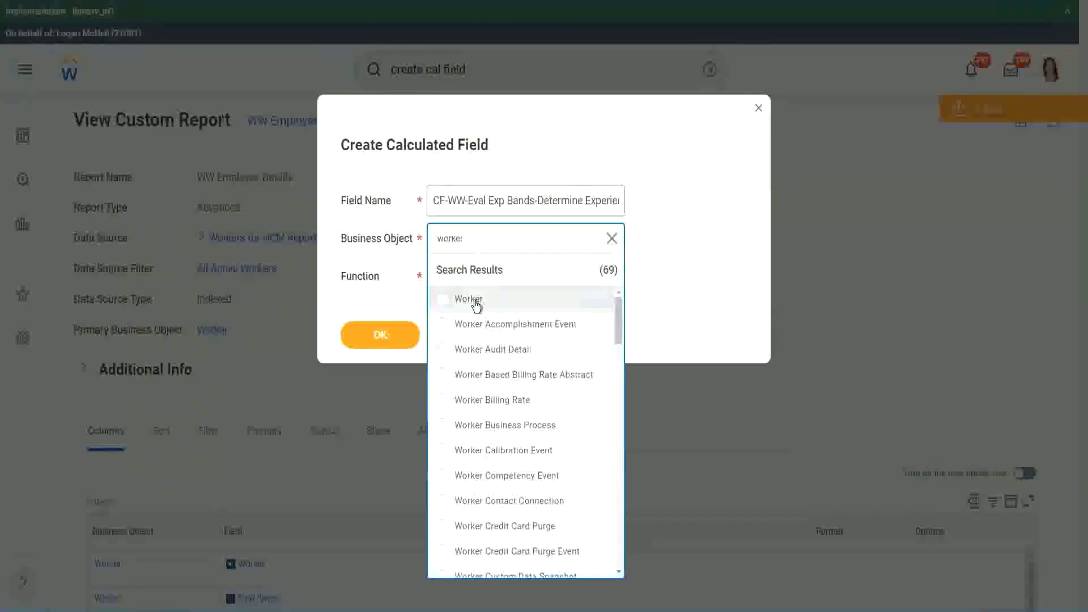
left_click(469, 298)
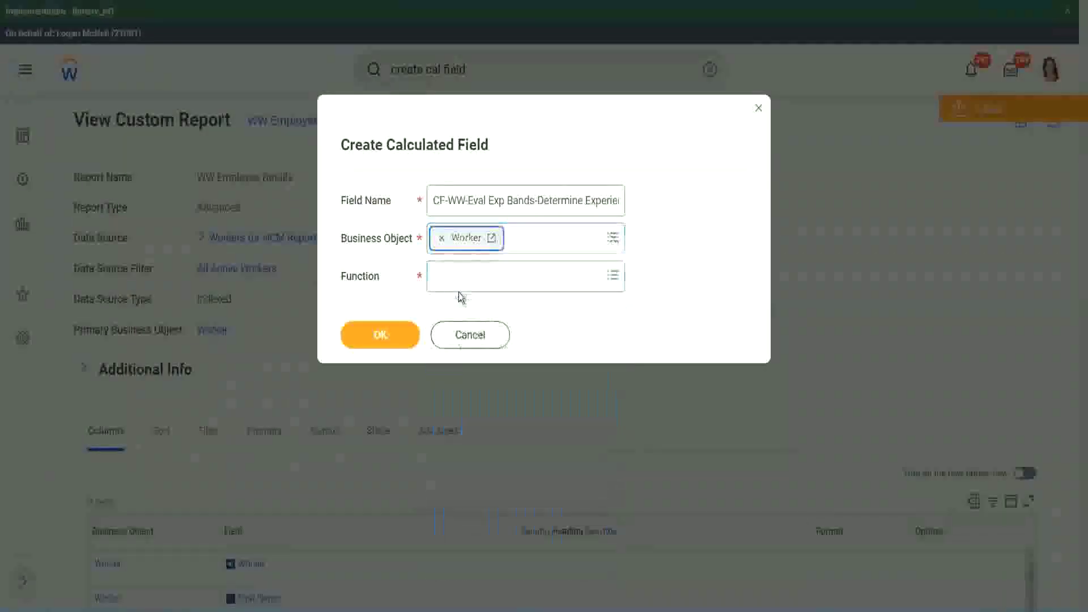
left_click(461, 276)
type("eval exp")
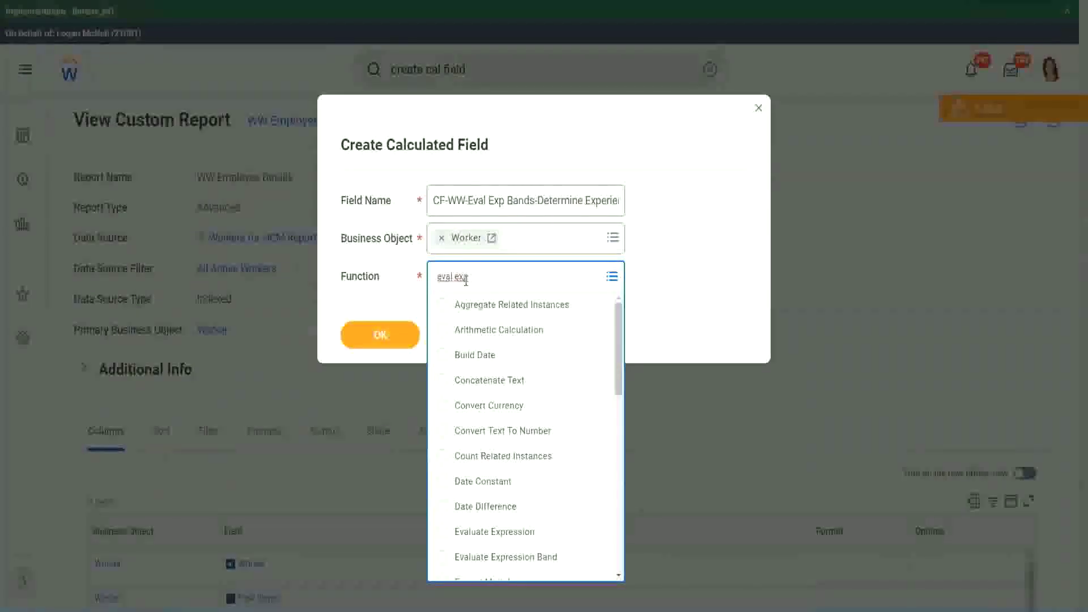
key("Return")
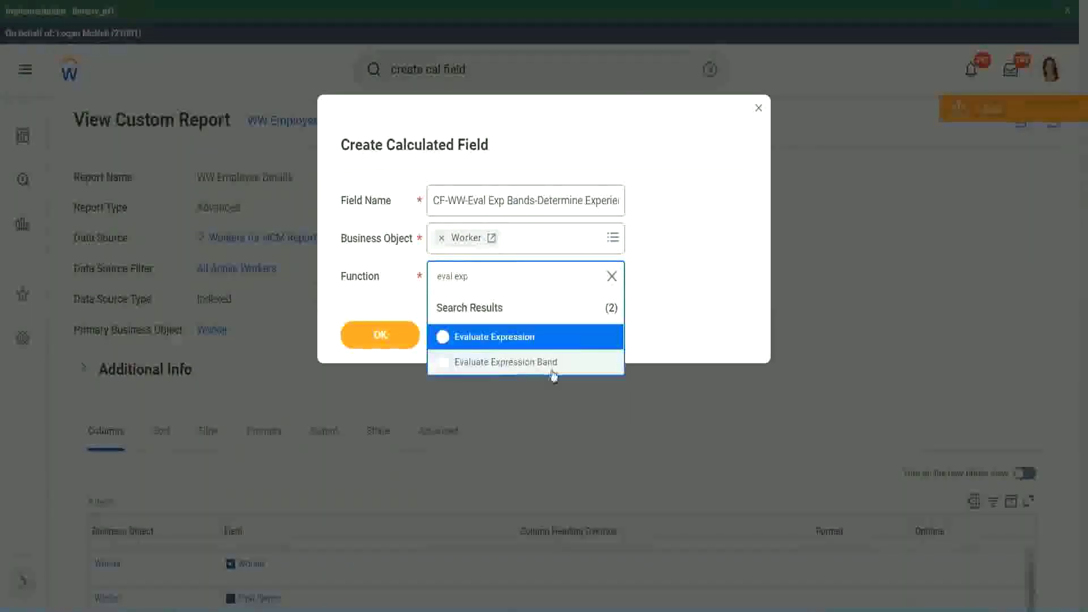
left_click(548, 366)
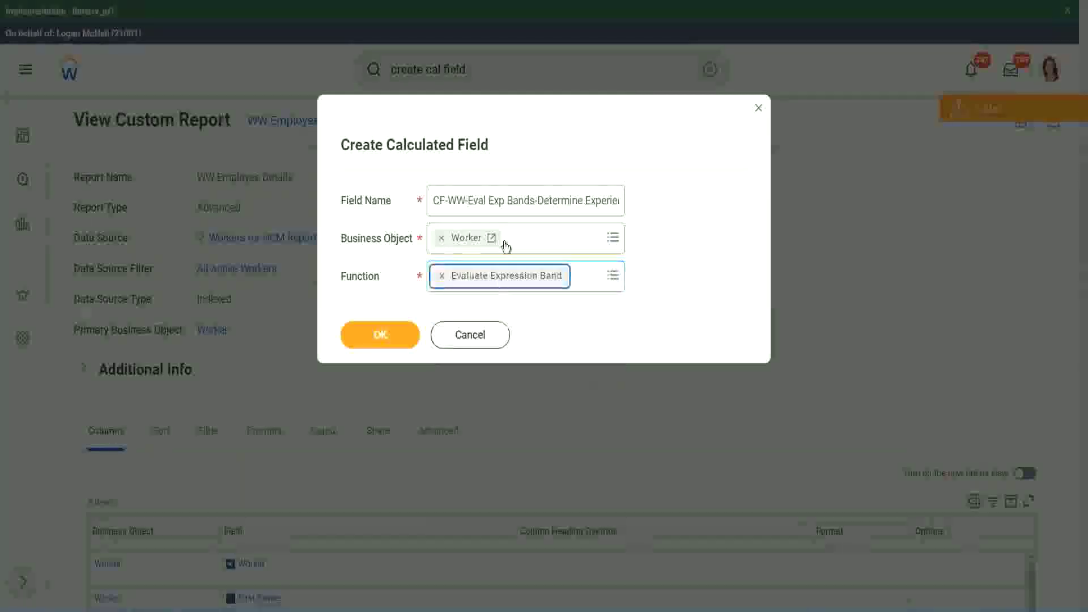
left_click(534, 200)
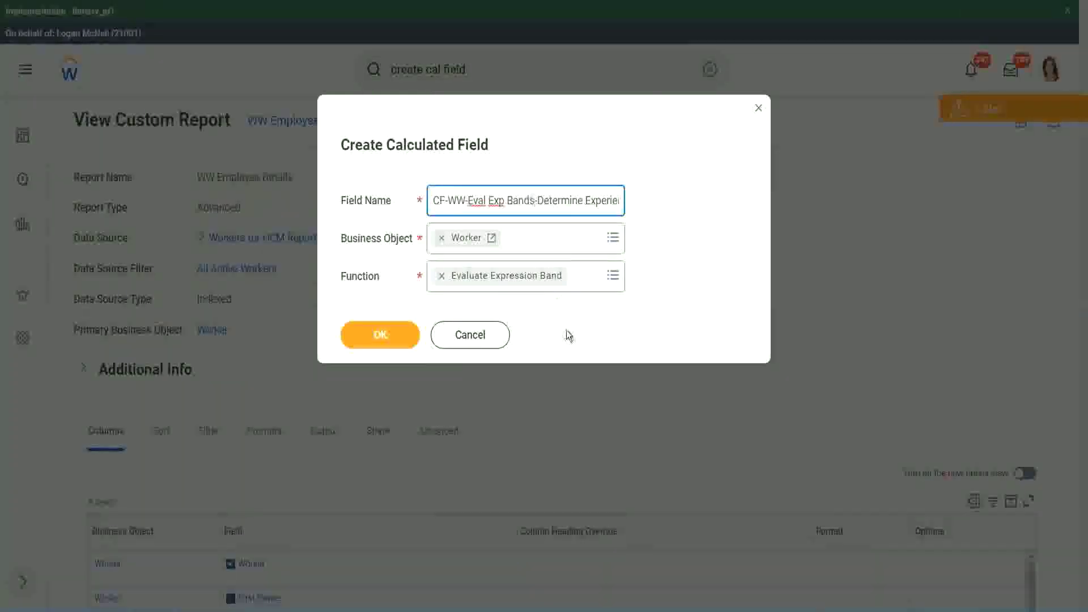
key("BackSpace")
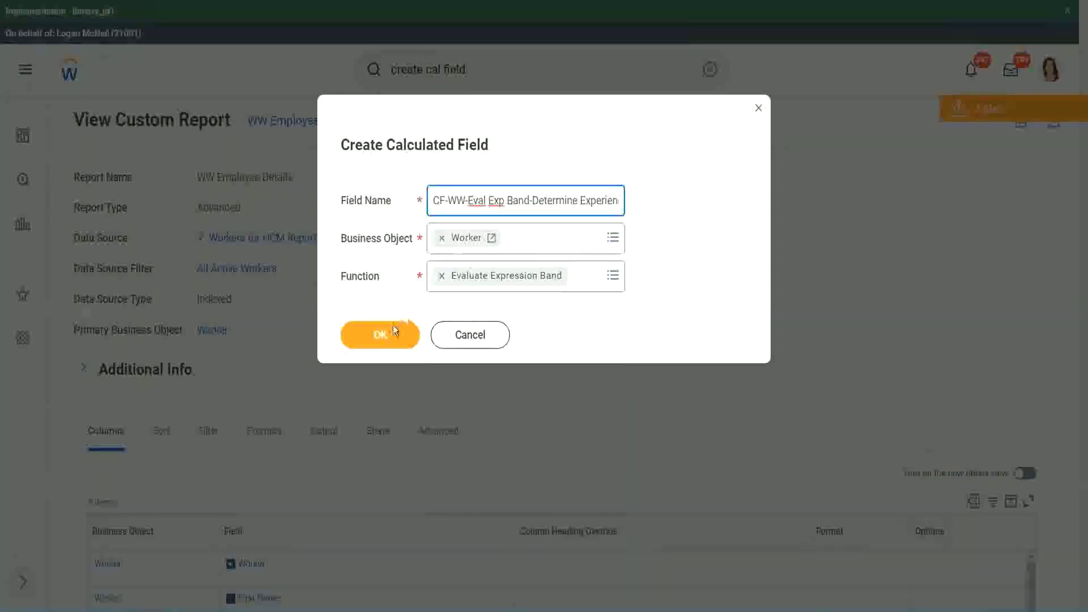
left_click(384, 336)
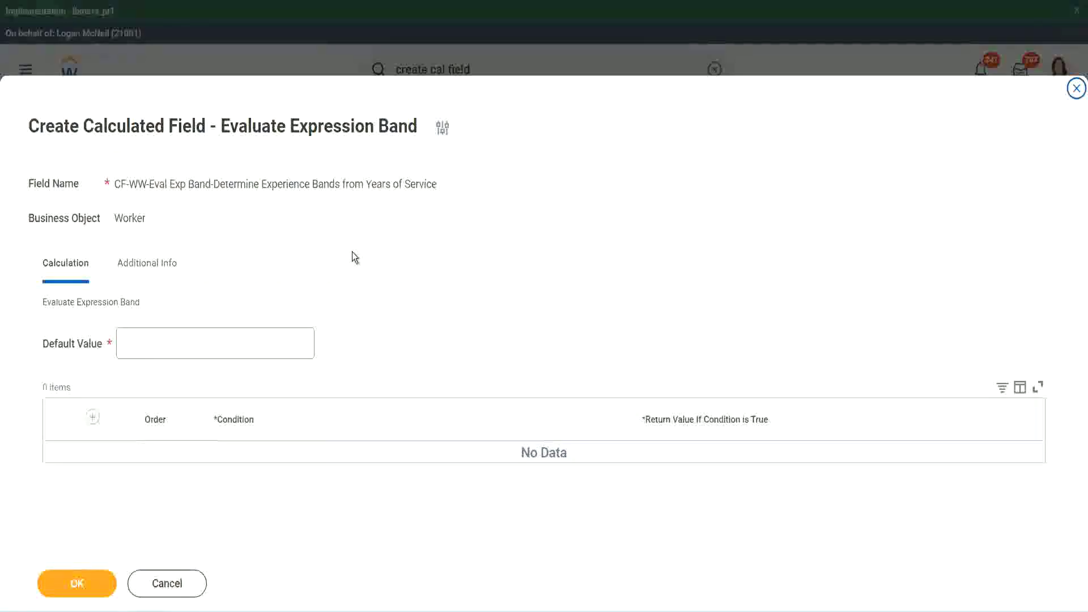
- Enter '-' as the Default Value and add a first condition row to the band table
left_click(157, 349)
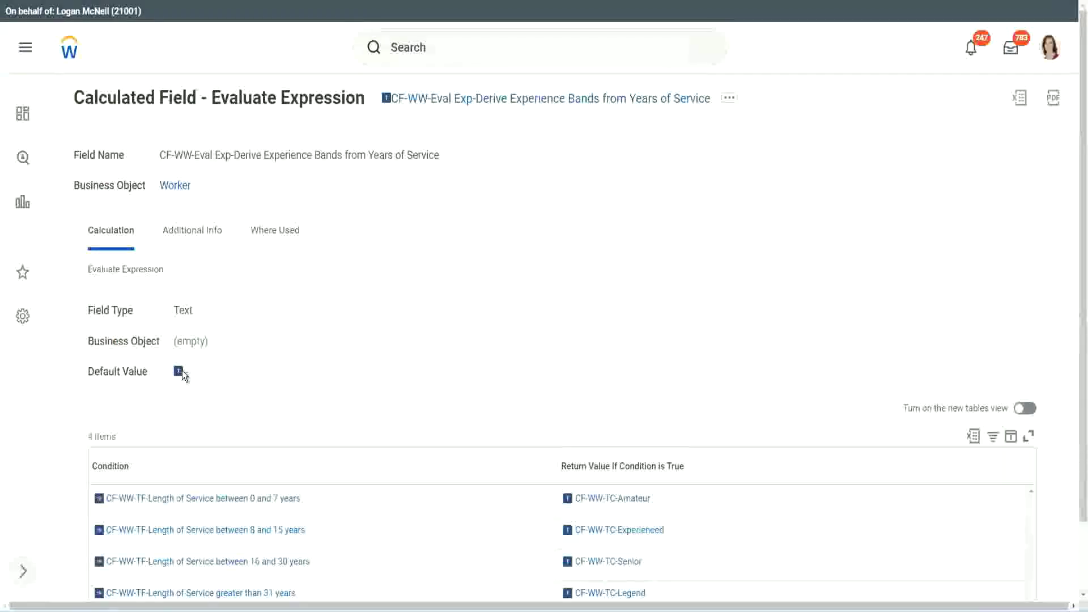
mouse_move(178, 372)
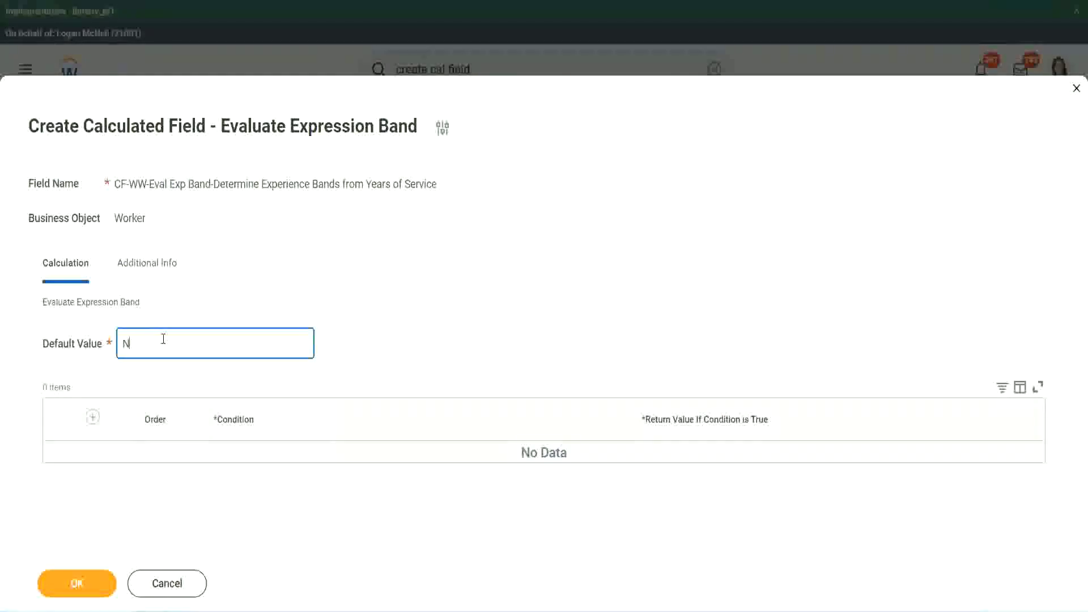
key("BackSpace")
type("c")
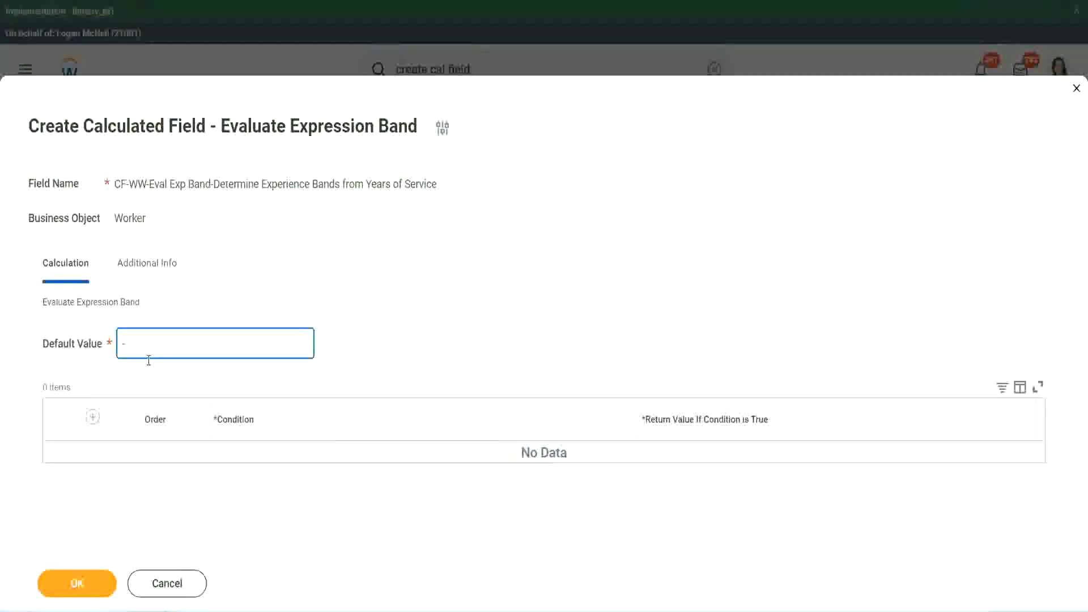
left_click(93, 417)
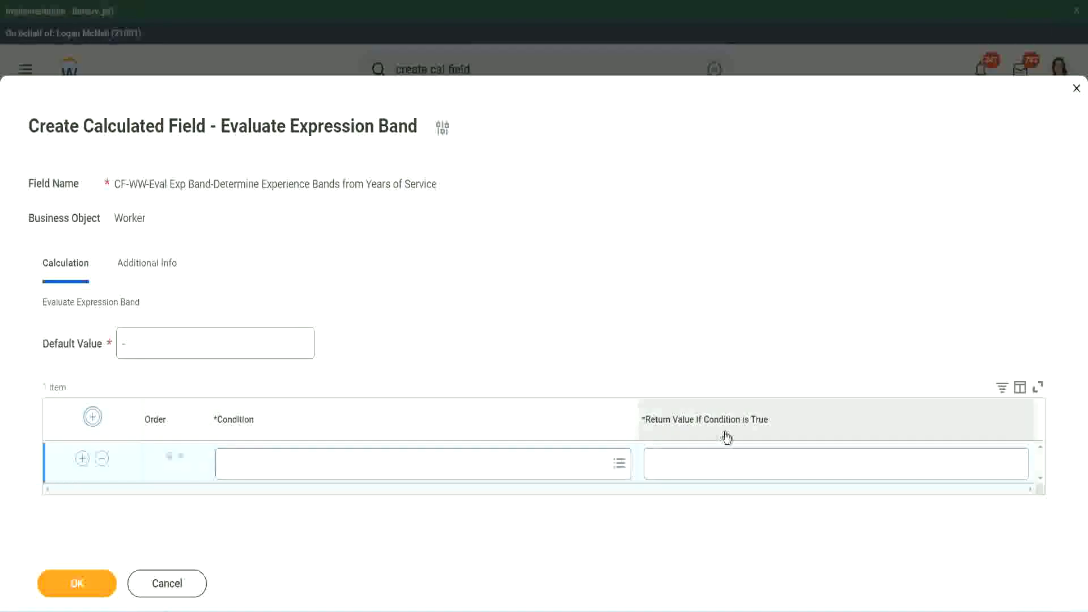
- Type test text into the first row's Return Value and delete it again
left_click(708, 466)
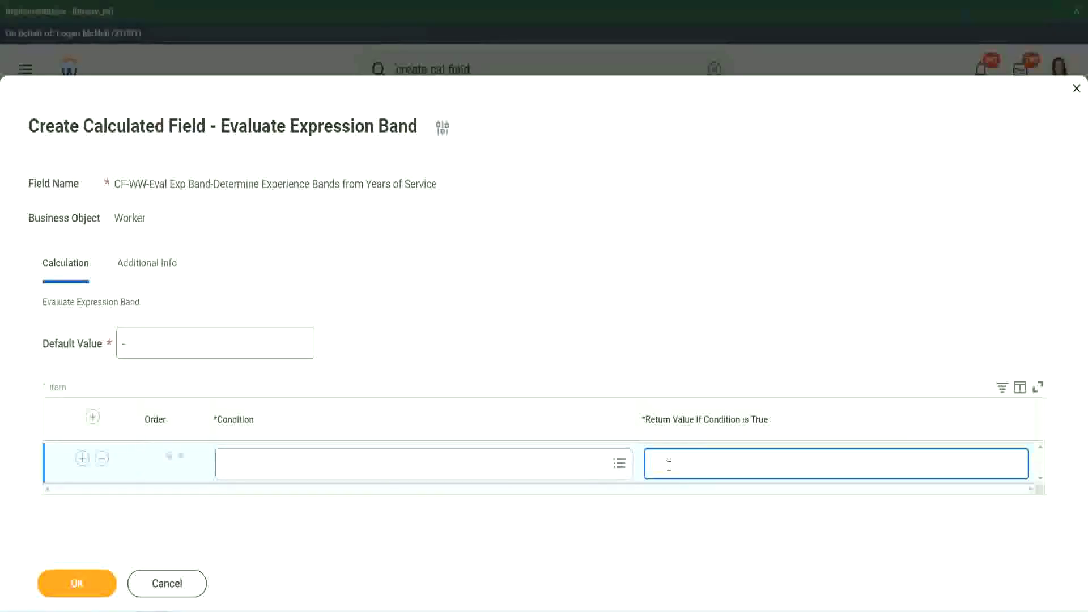
type("adkidjaidjaijdia")
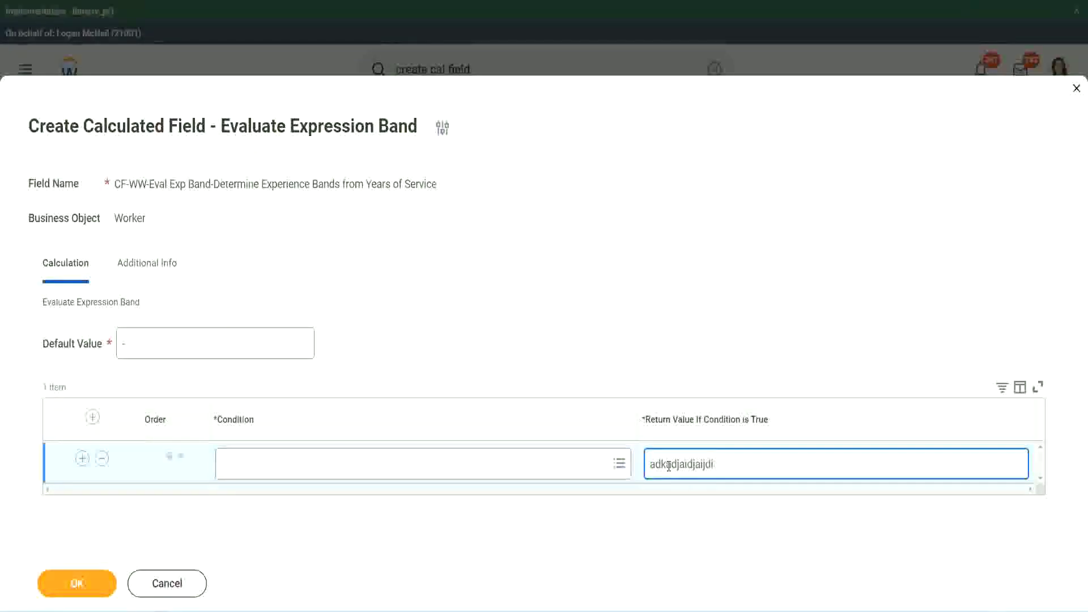
key("BackSpace")
key("BackSpace")
key("BackSpace")
key("BackSpace")
key("BackSpace")
key("BackSpace")
key("BackSpace")
key("BackSpace")
key("BackSpace")
key("BackSpace")
key("BackSpace")
key("BackSpace")
key("BackSpace")
key("BackSpace")
key("BackSpace")
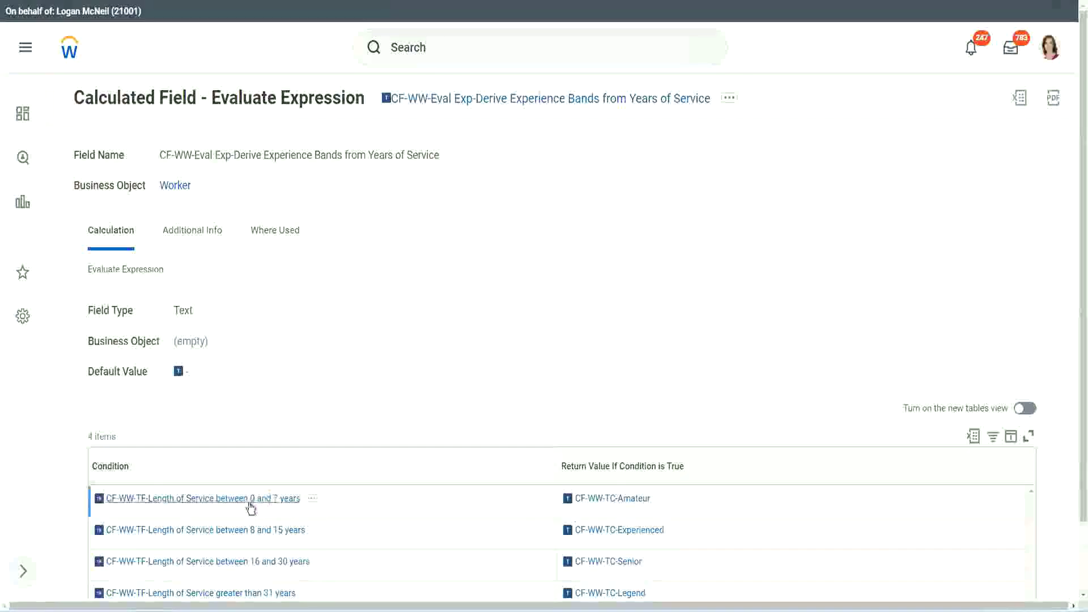
- Set row 1 to the CF-WW-TF-Length of Service between 0 and 7 years condition, returning Amateur
right_click(252, 501)
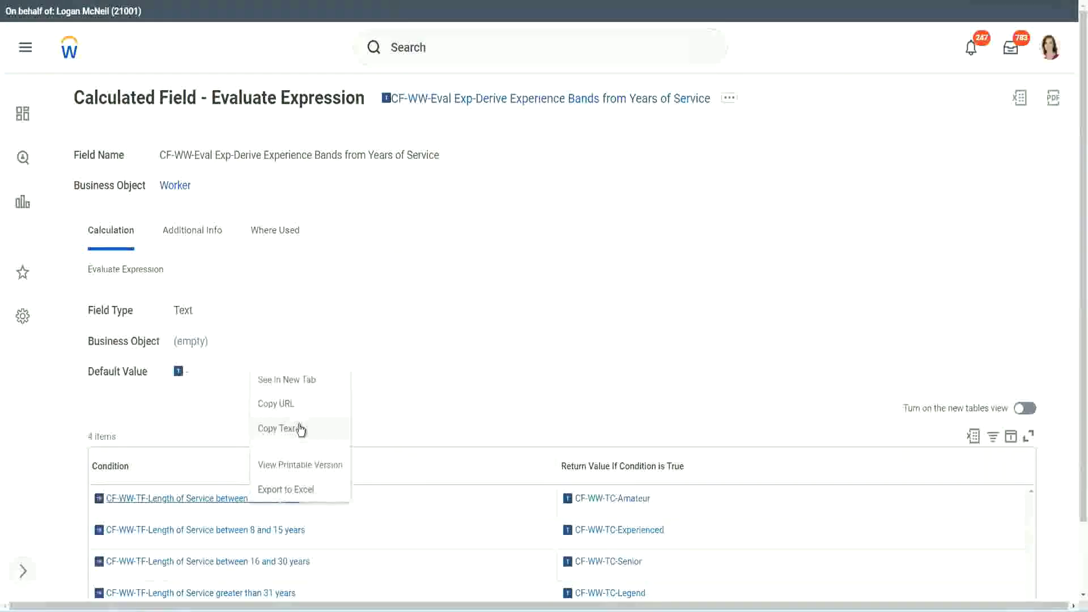
left_click(298, 429)
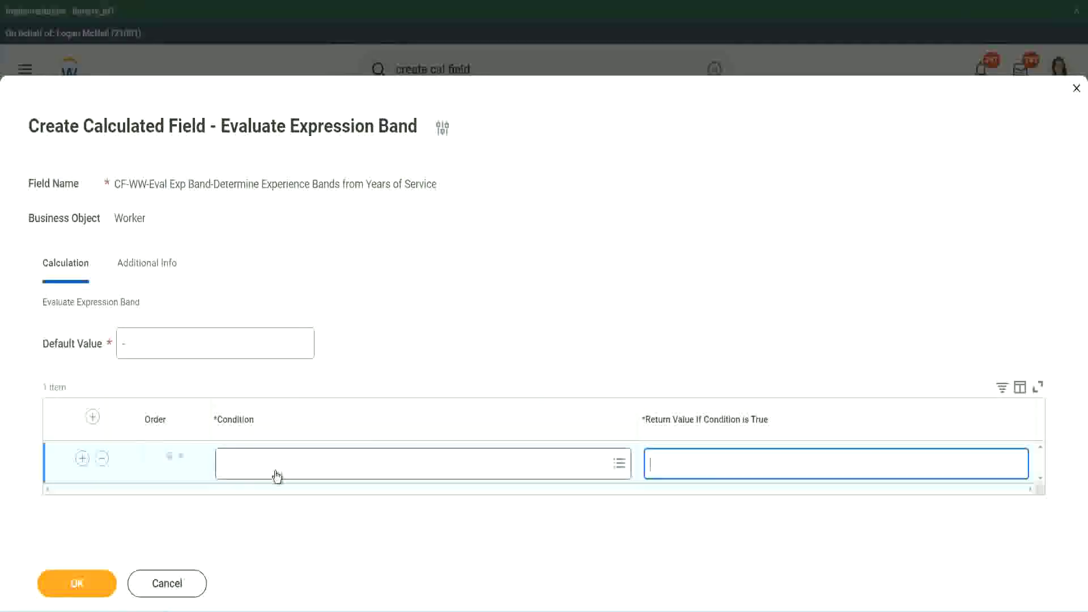
left_click(277, 470)
type("CF-WW-TF-Length of Service between 0 and 7 years")
key("Return")
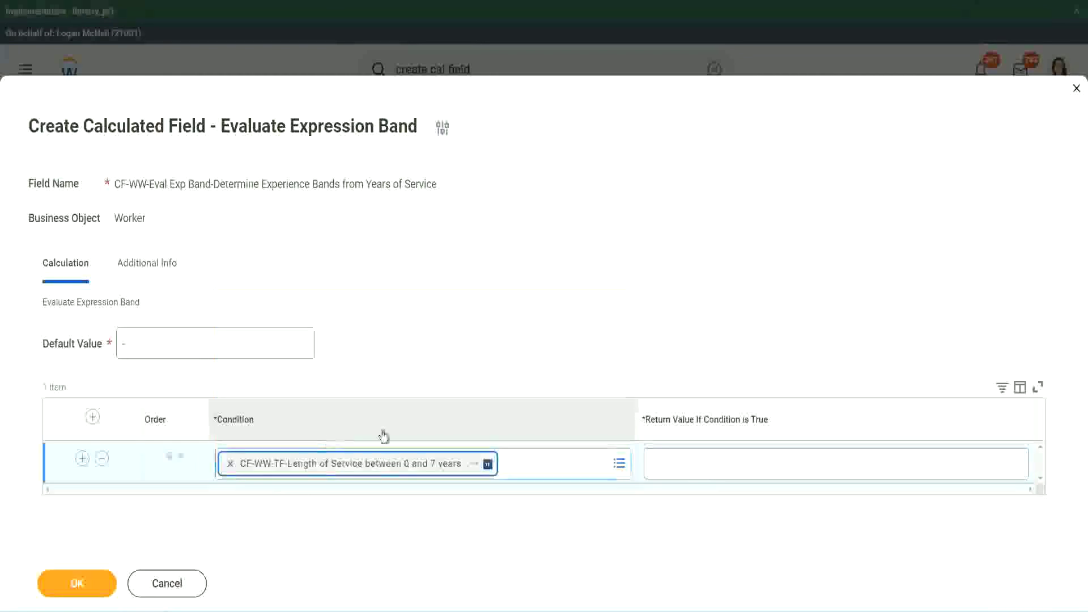
left_click(688, 454)
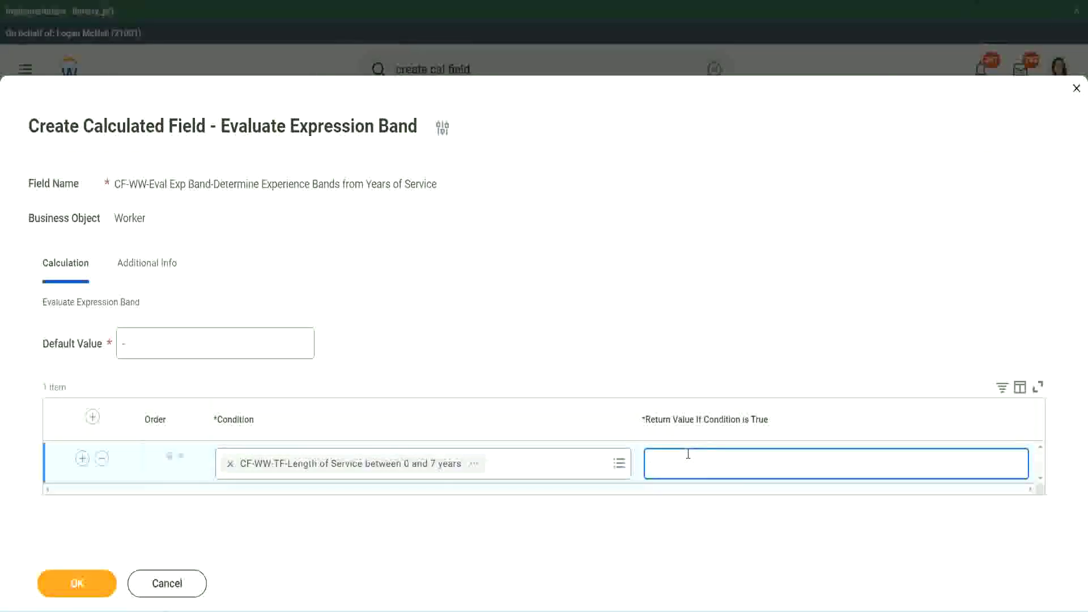
type("Amateur")
left_click(83, 458)
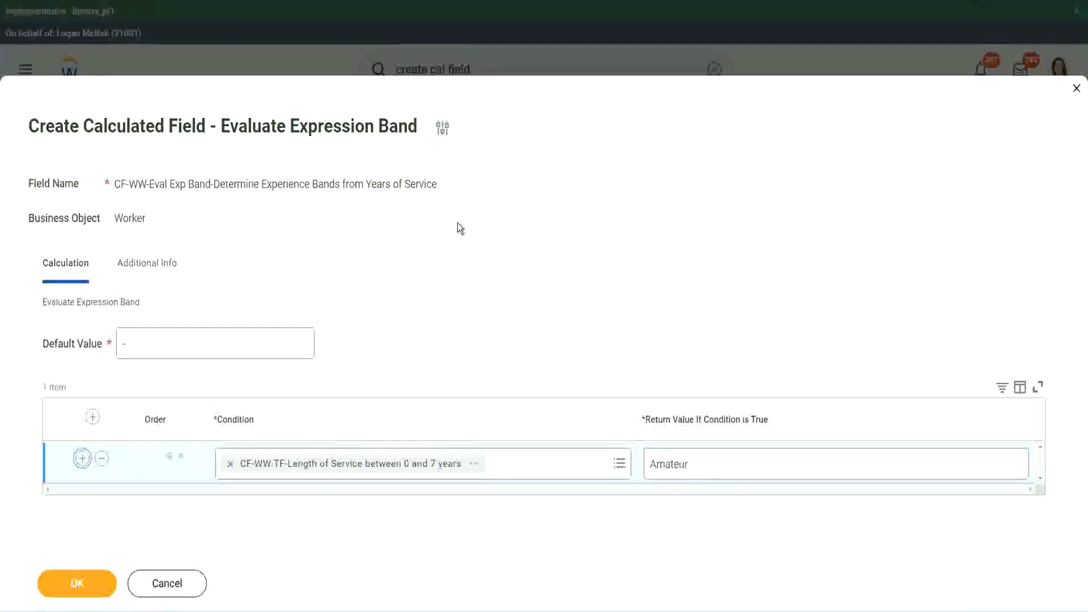
- Add two more condition rows and place the 16–30 years condition in row three
left_click(81, 502)
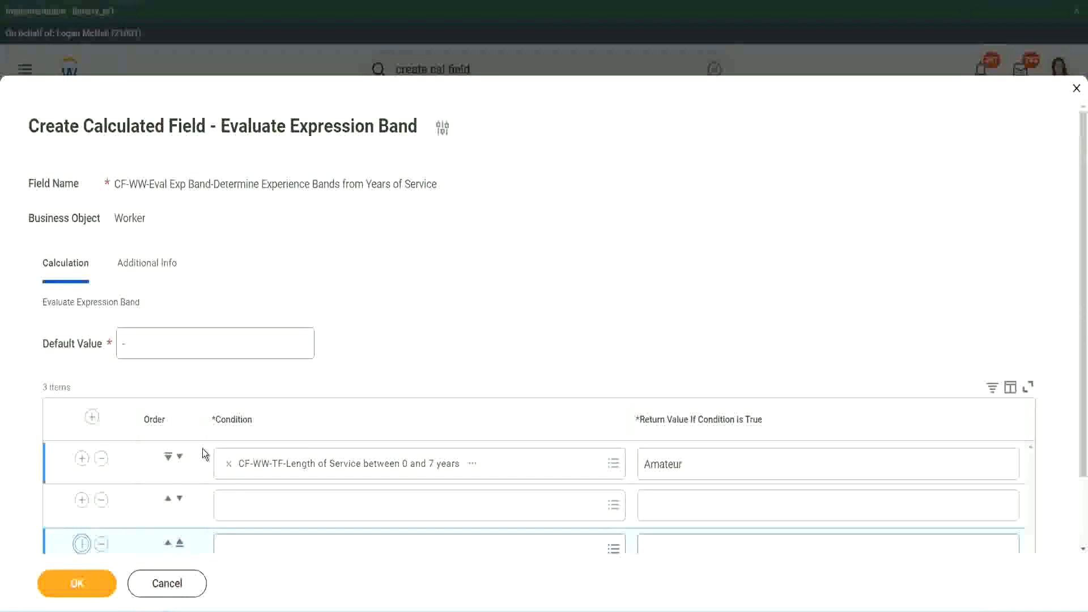
scroll(203, 449, "down", 2)
left_click(81, 460)
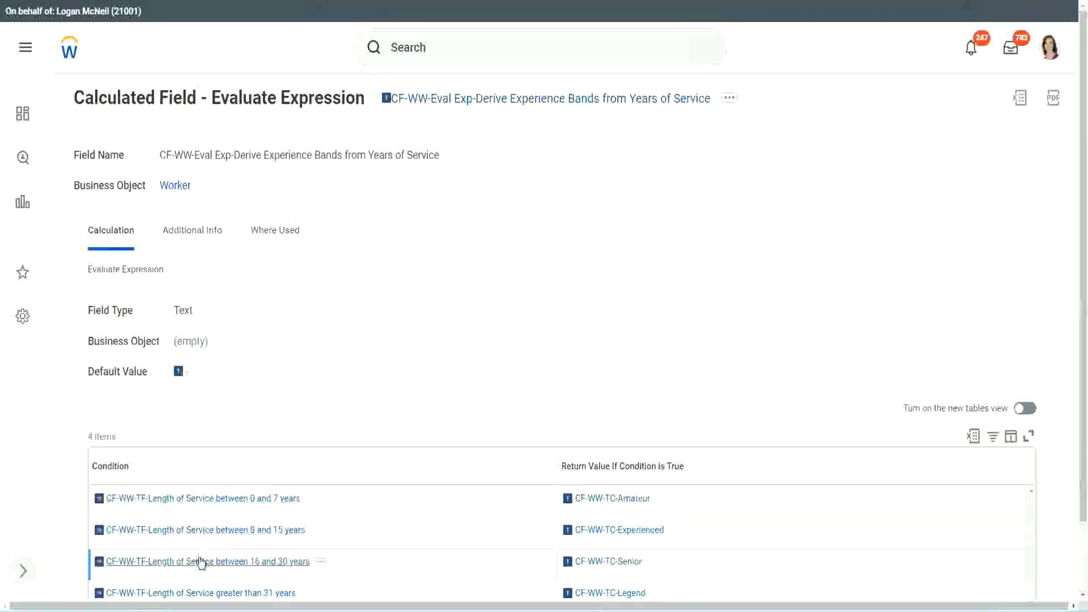
right_click(204, 559)
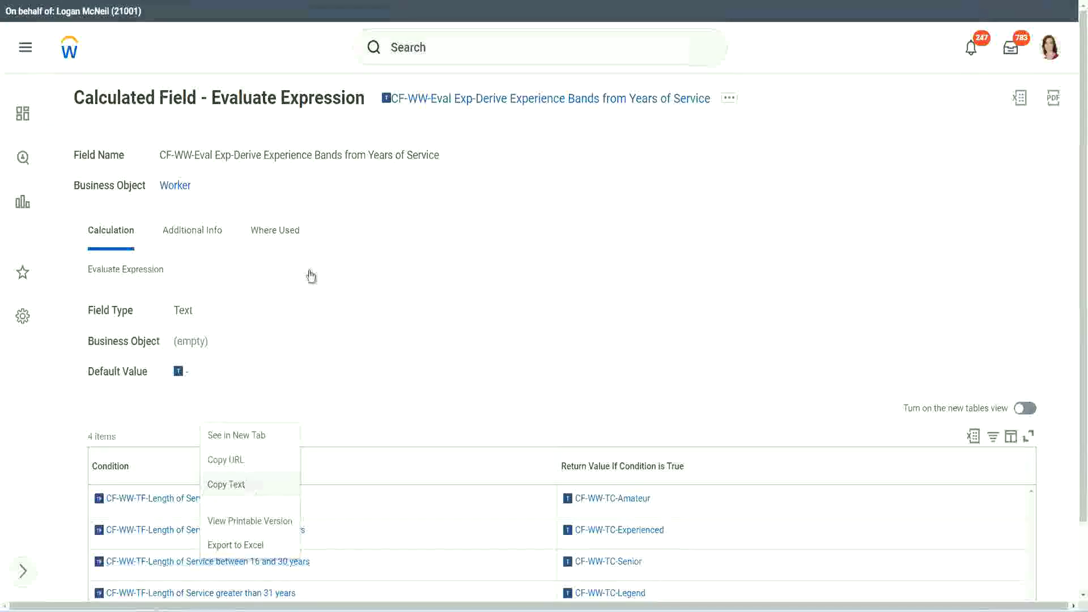
left_click(250, 483)
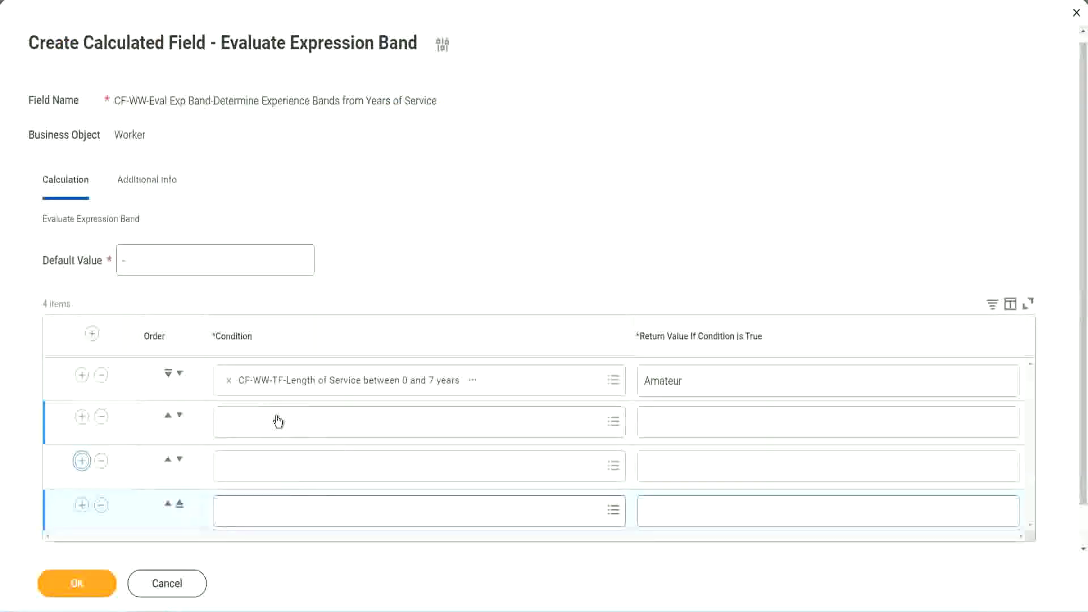
left_click(278, 419)
type("CF-WW-TF-Length of Service between 16 and 30 years")
key("Return")
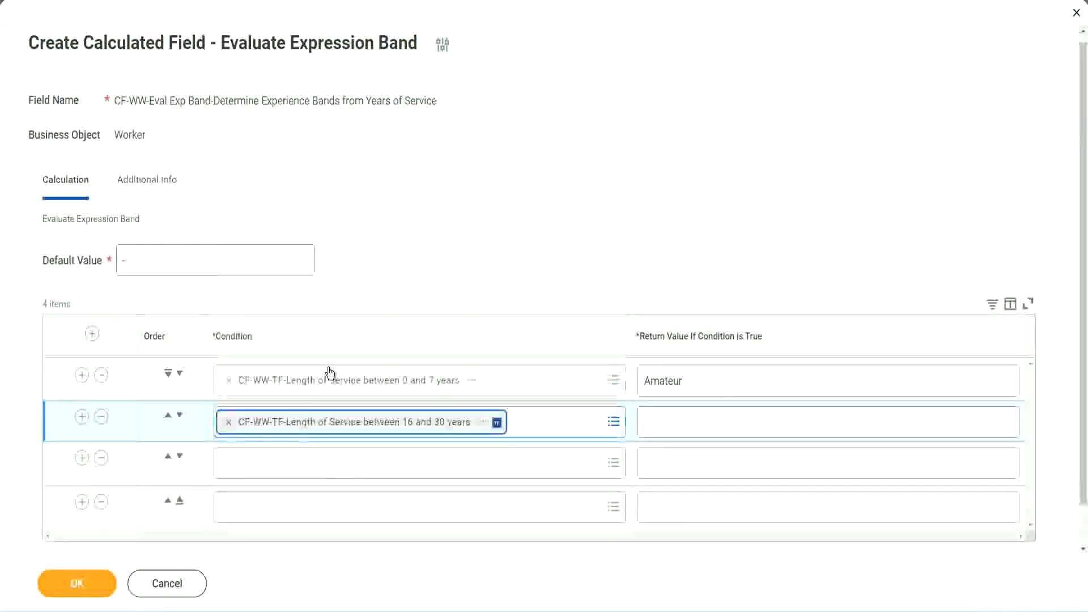
left_click(179, 415)
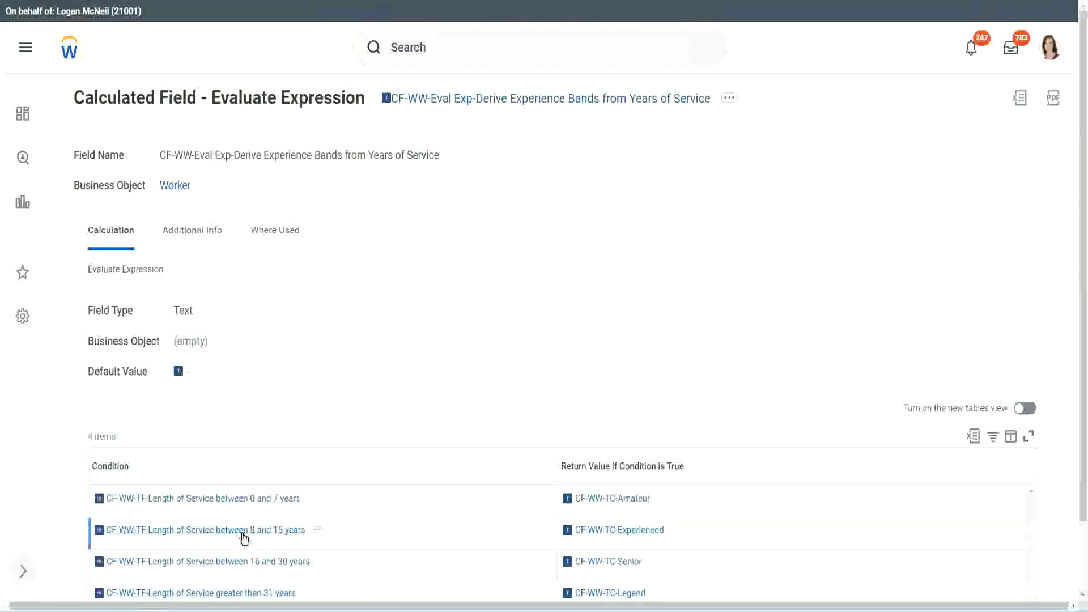
- Put the 8–15 years condition in row two and the over 31 years condition in row four
right_click(244, 537)
left_click(274, 409)
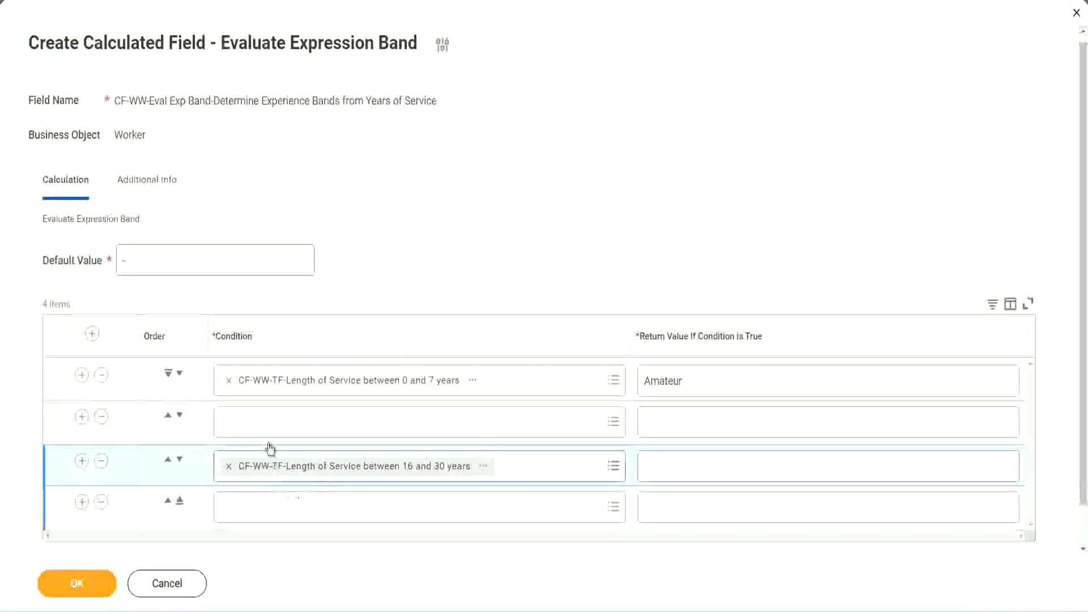
left_click(272, 434)
type("CF-WW-TF-Length of Service between 8 and 15 years")
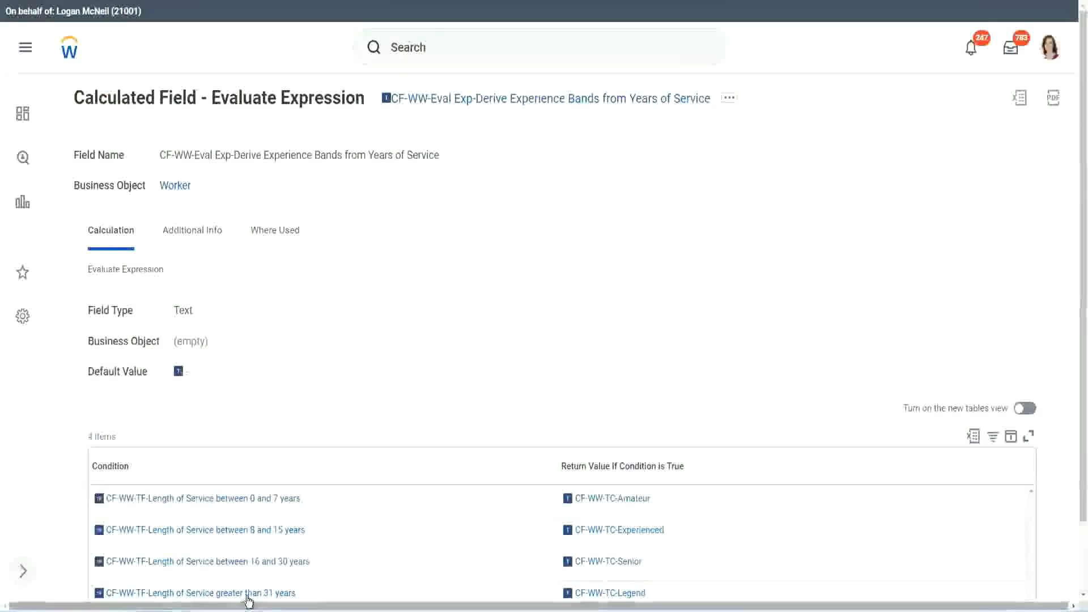
right_click(249, 596)
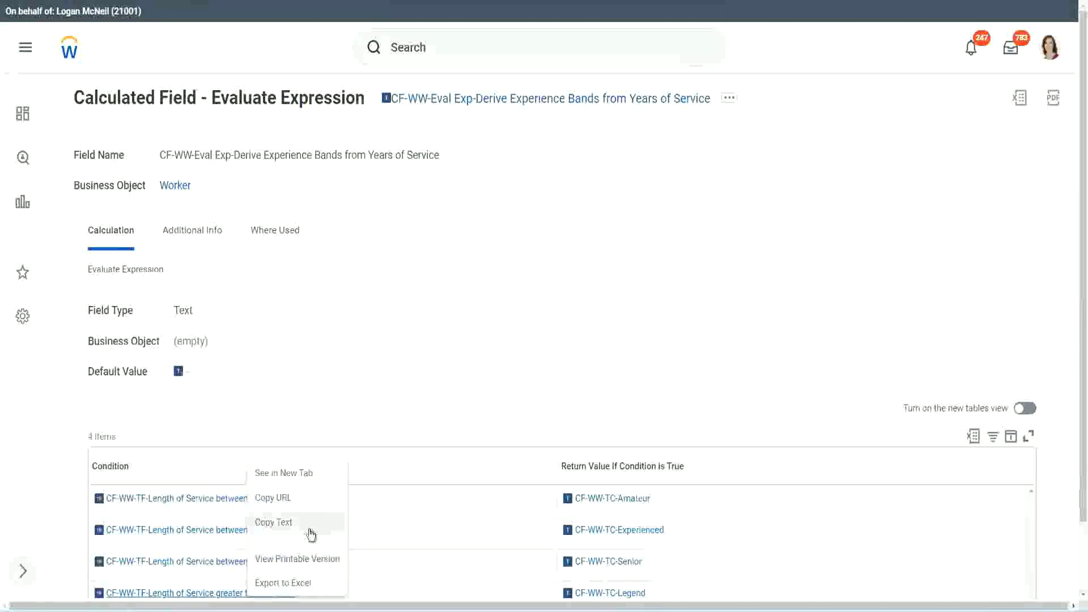
left_click(334, 342)
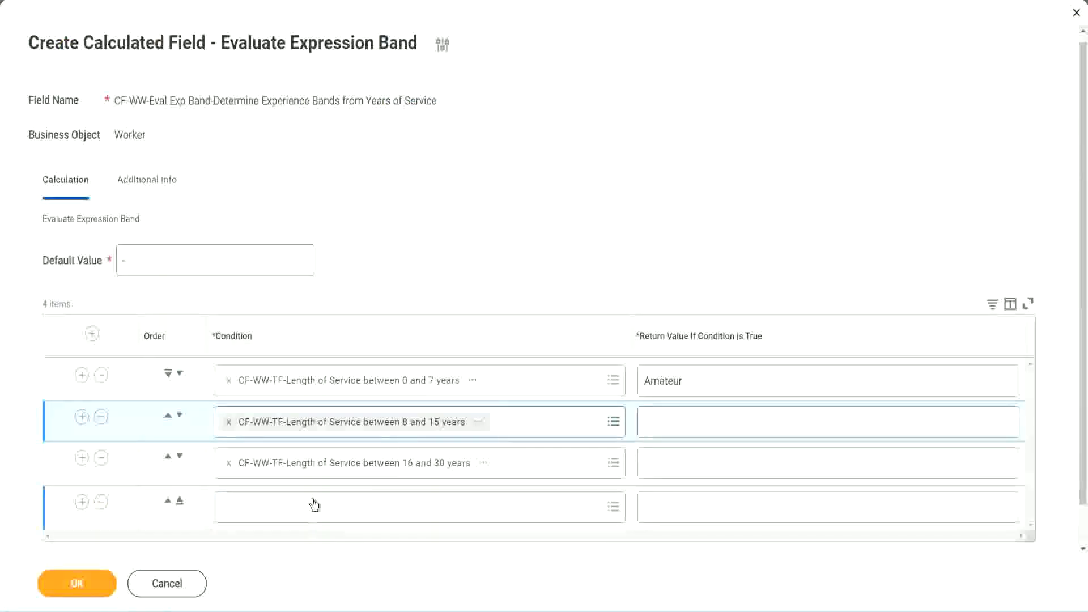
left_click(315, 504)
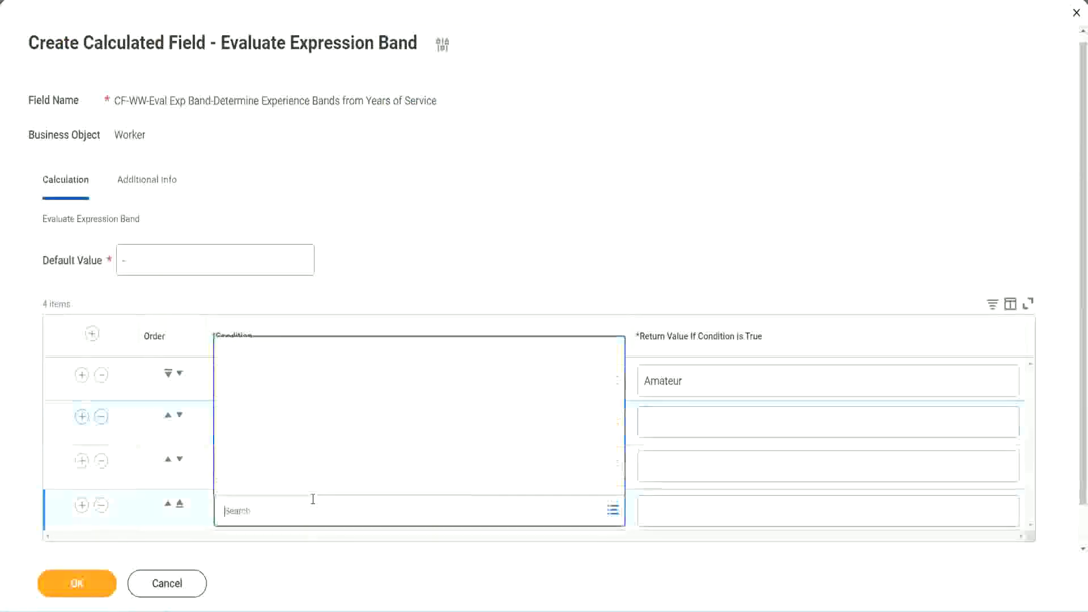
type("CF-WW-TF-Length of Service greater than 31 years")
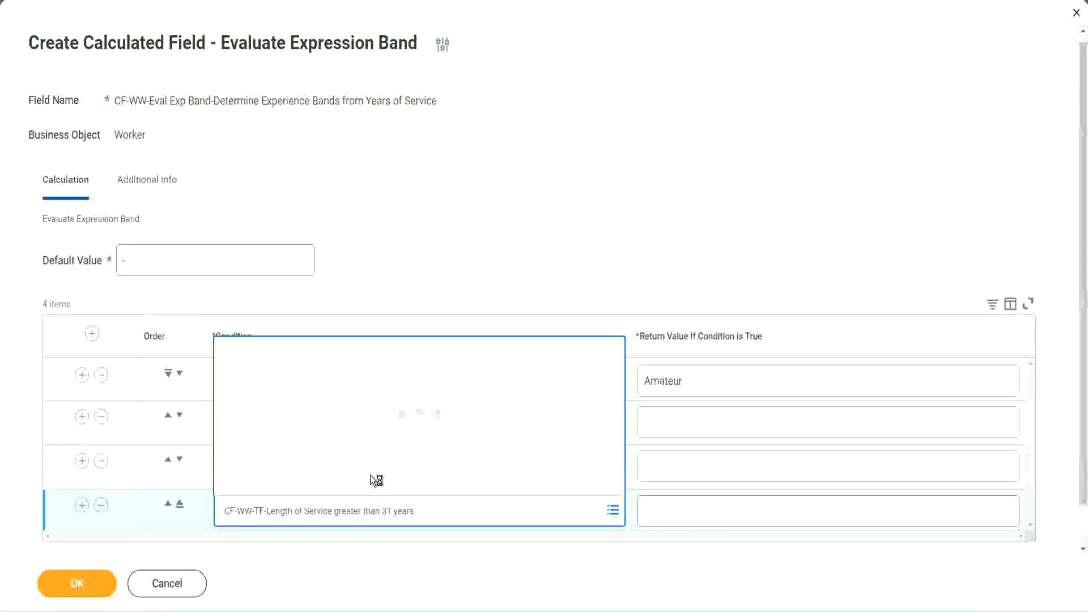
- Enter return values Legend, Senior and Experienced for rows four, three and two, then save
left_click(714, 510)
type("Le")
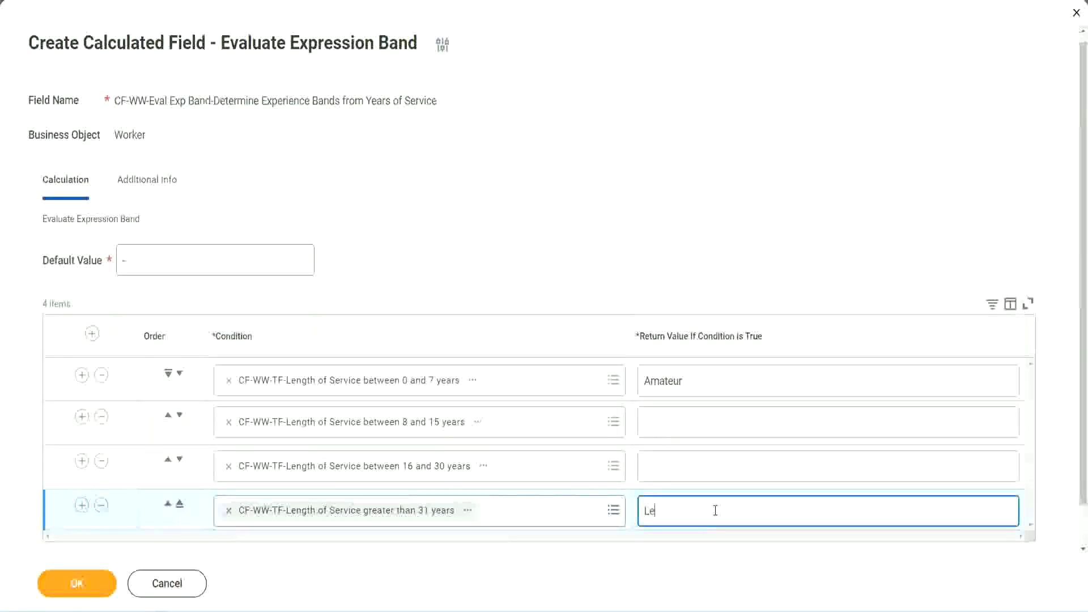
type("gend")
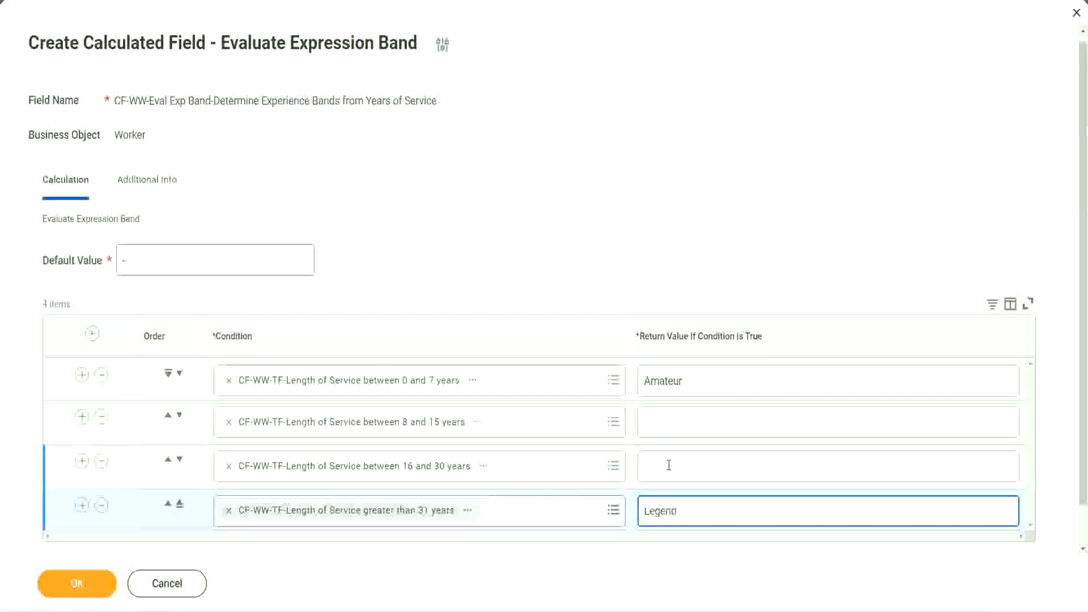
left_click(668, 465)
type("Senior")
left_click(686, 423)
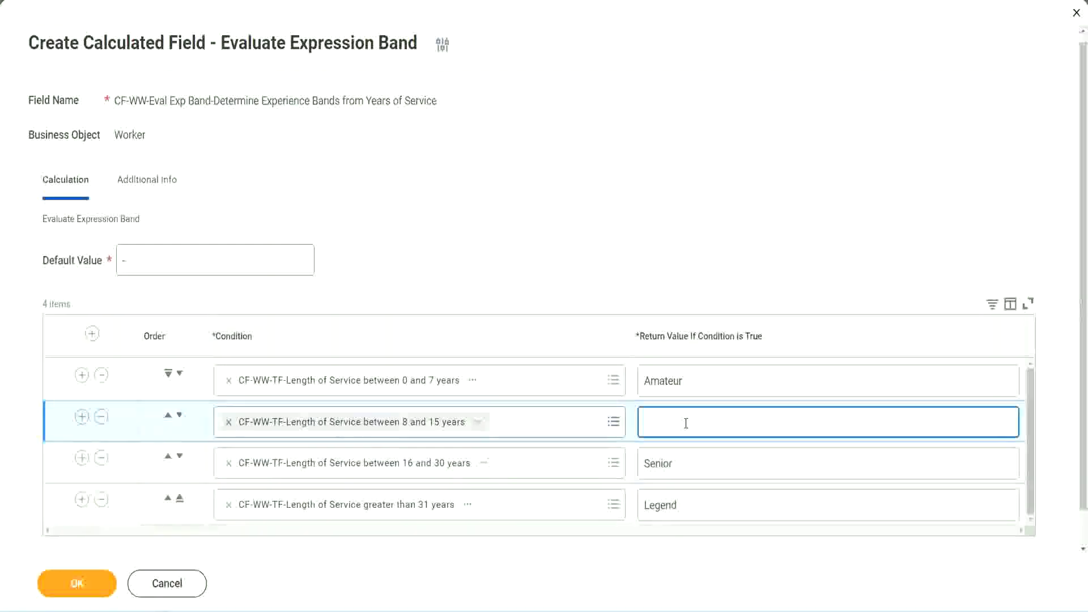
type("Experienced")
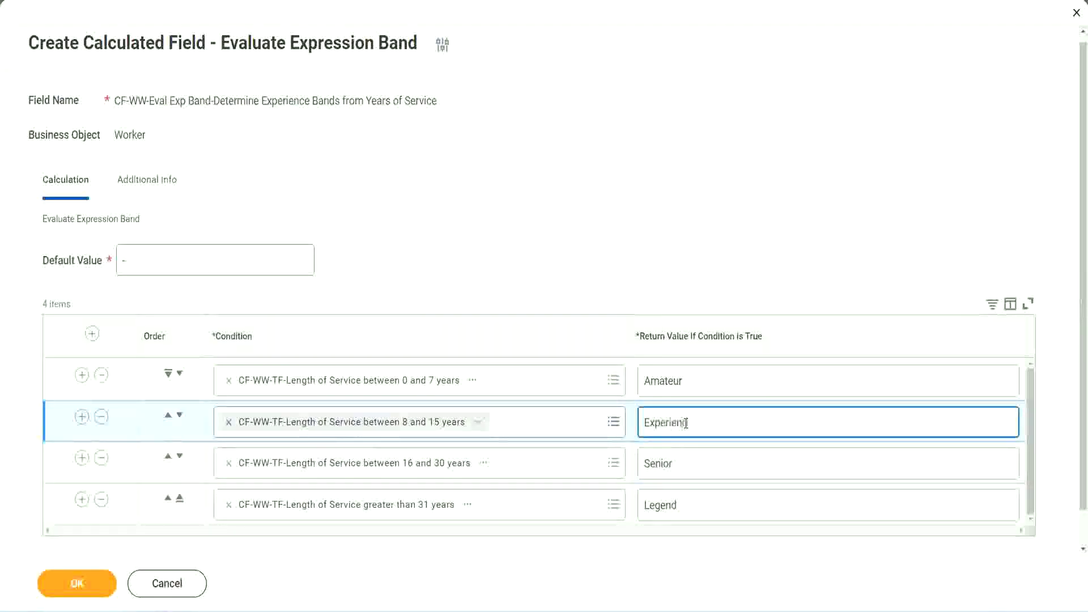
left_click(77, 583)
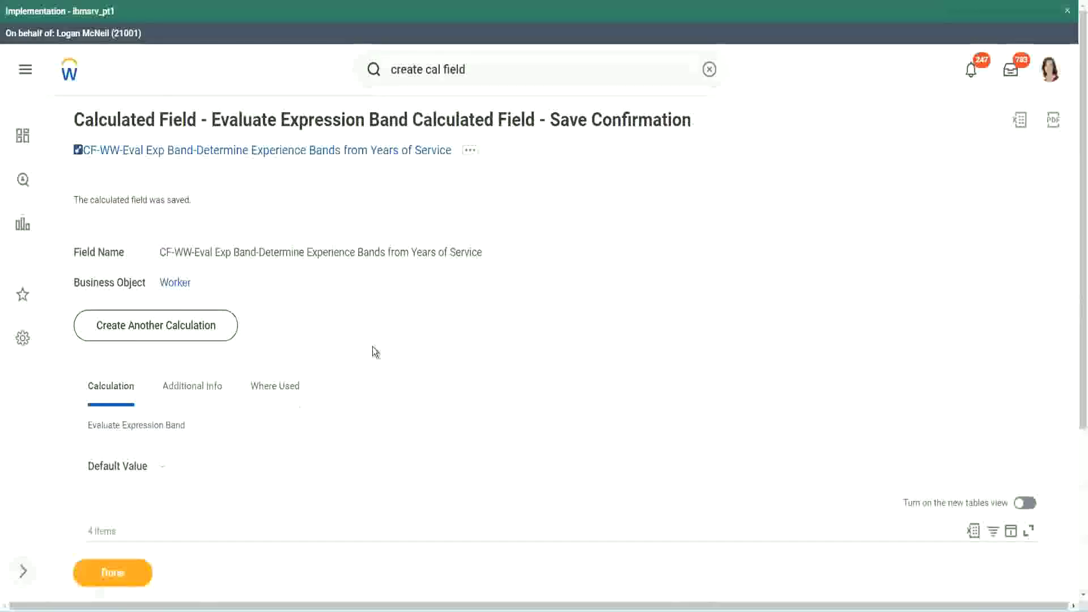
- Review the saved return values Amateur, Experienced, Senior and Legend in the Calculation table
scroll(372, 349, "down", 3)
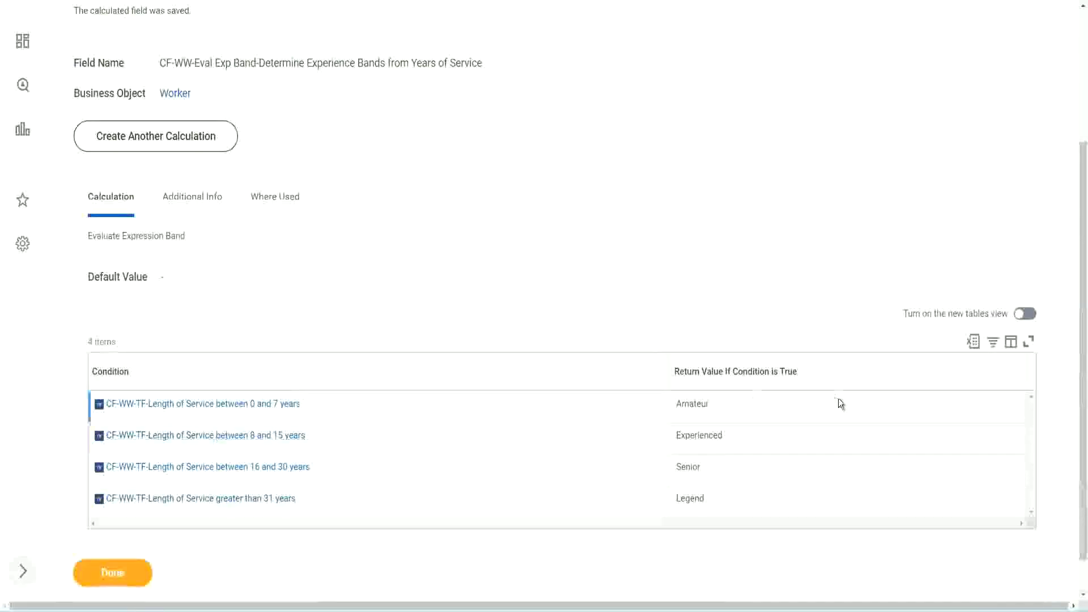
double_click(697, 402)
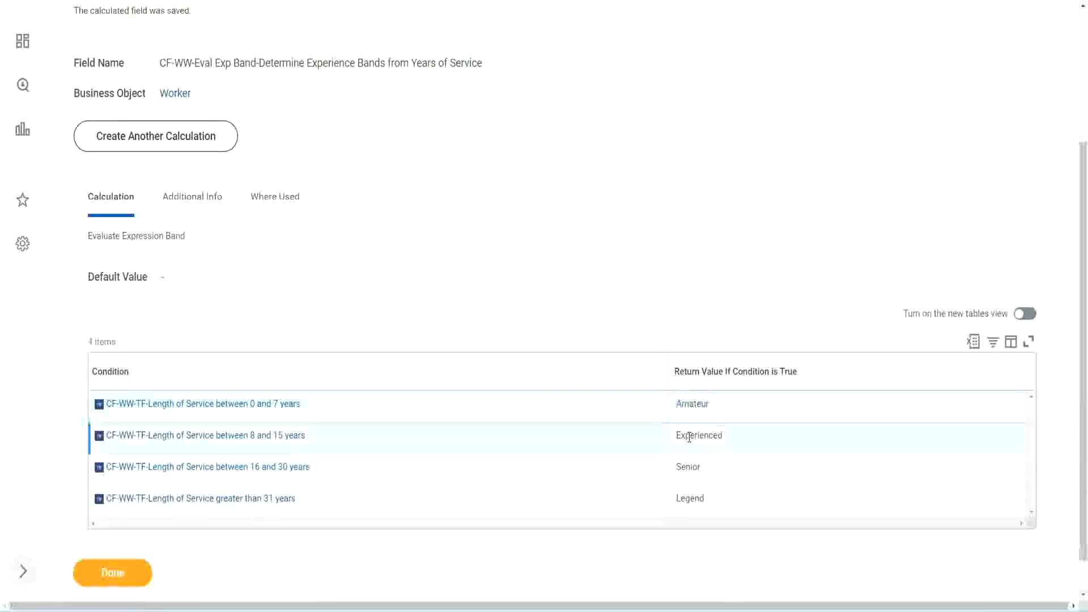
double_click(689, 436)
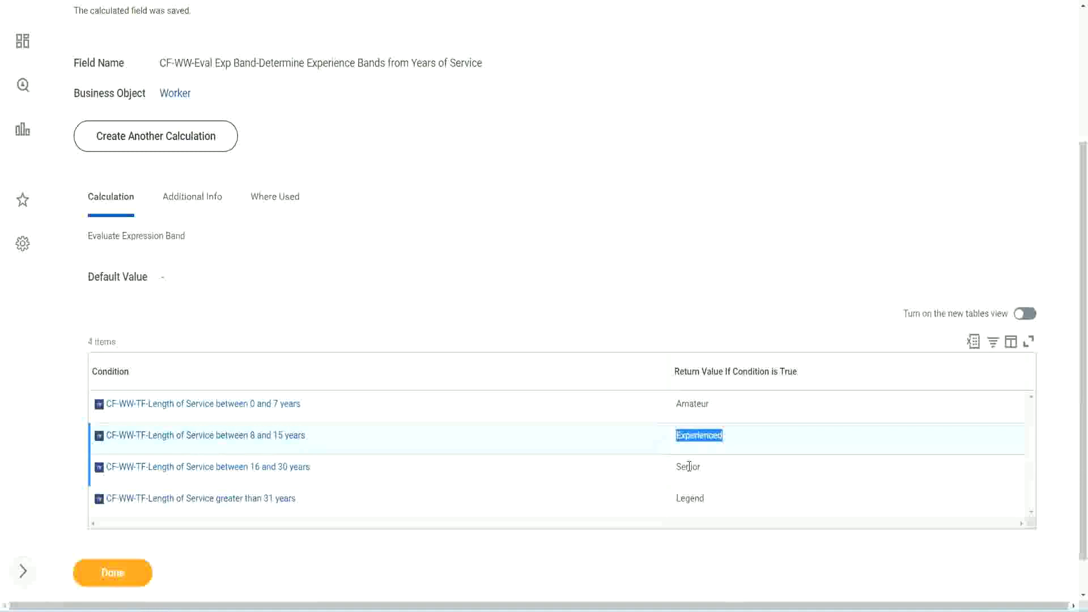
double_click(689, 466)
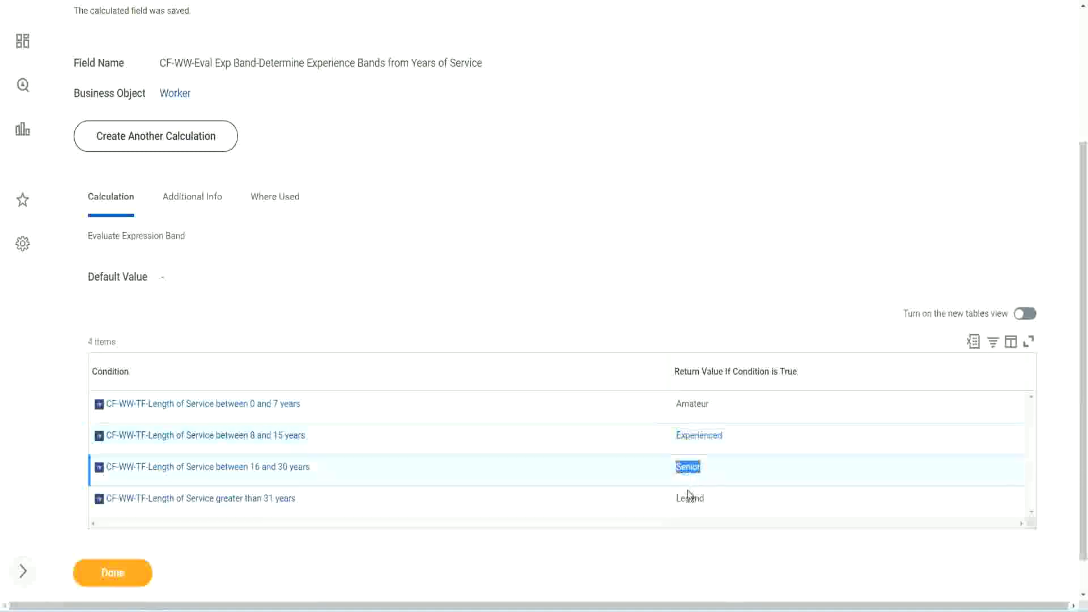
left_click(693, 502)
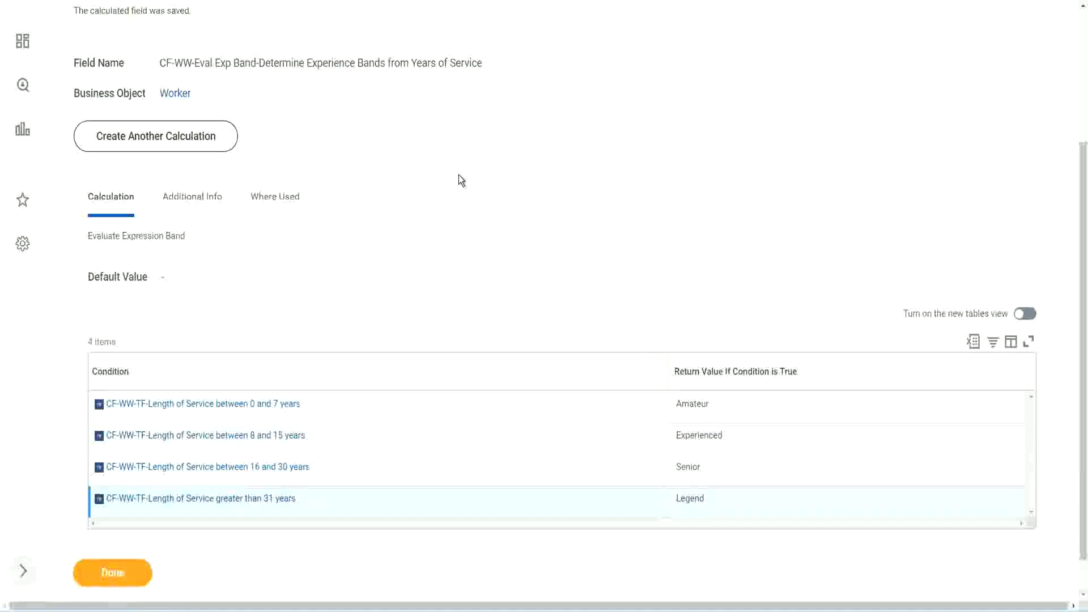
scroll(459, 176, "up", 3)
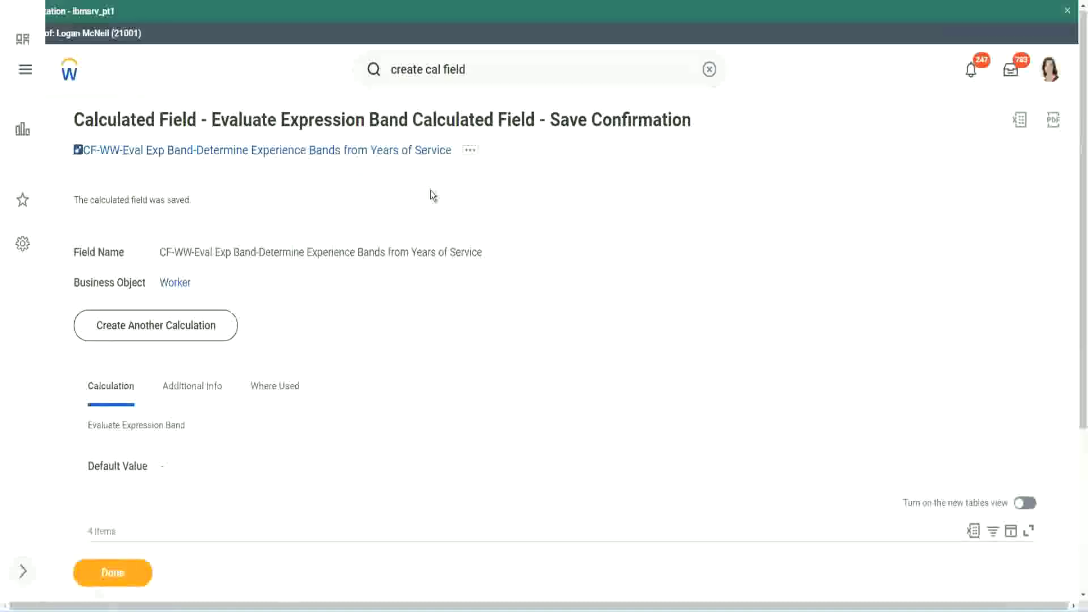
- Copy the new calculated field's name from its link
right_click(356, 154)
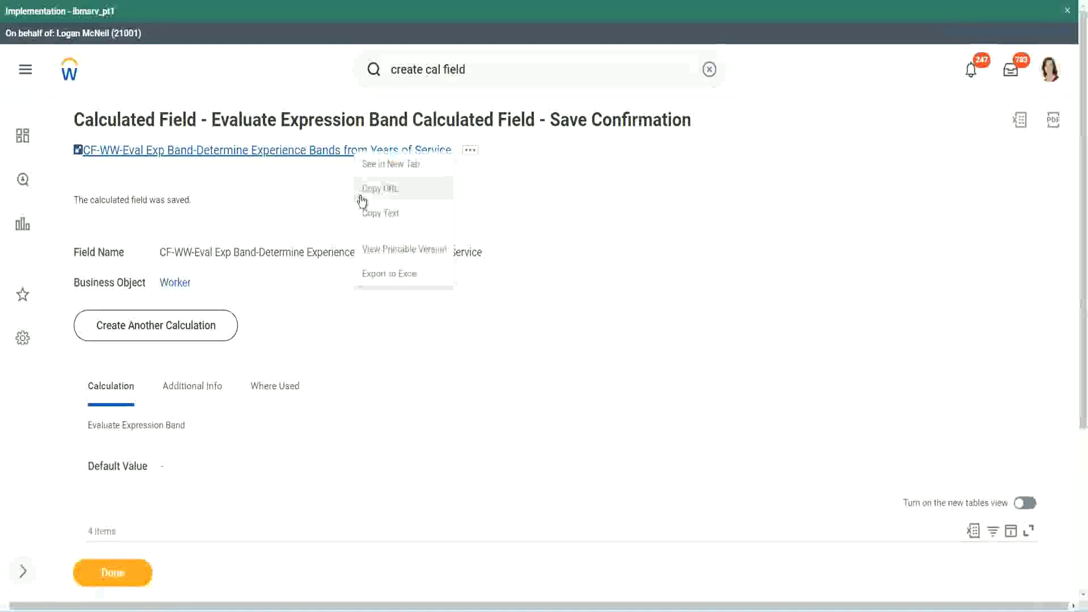
left_click(376, 213)
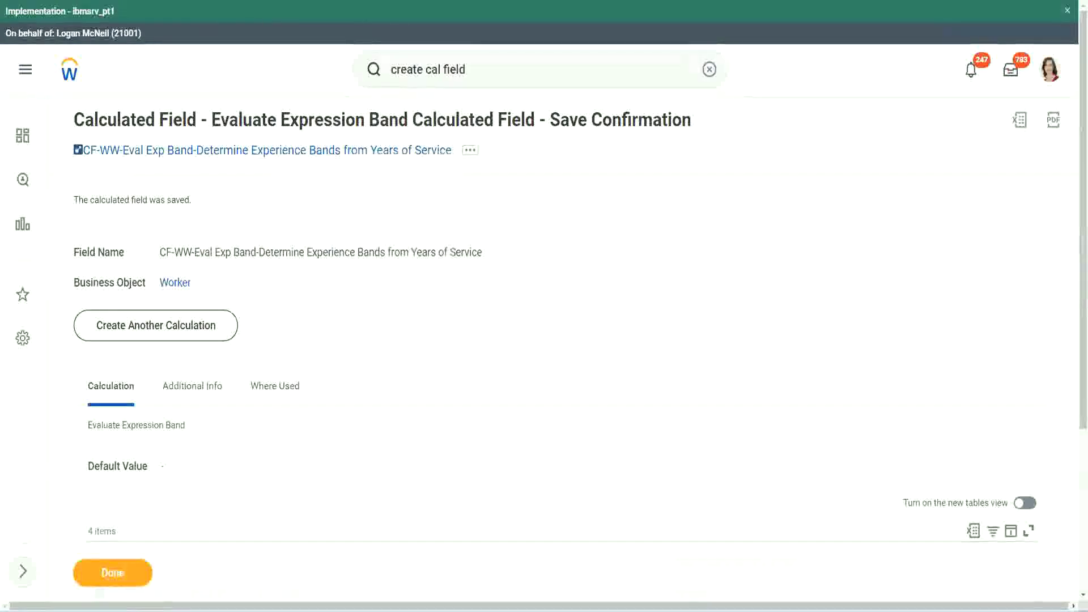
scroll(359, 440, "down", 3)
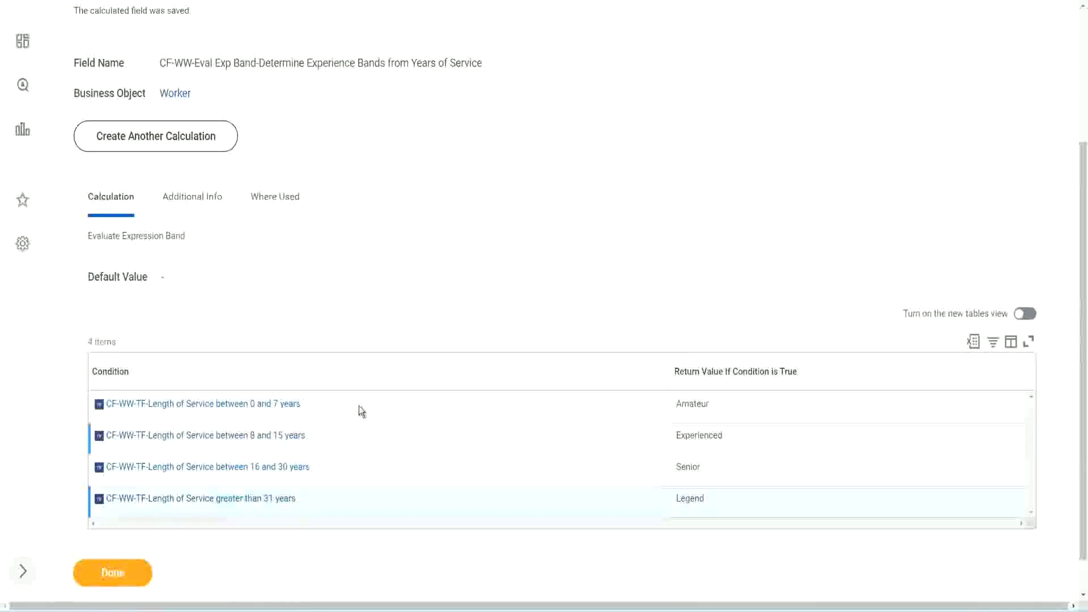
- Scroll through the confirmation page to review the four band conditions
scroll(373, 416, "down", 1)
scroll(380, 255, "up", 2)
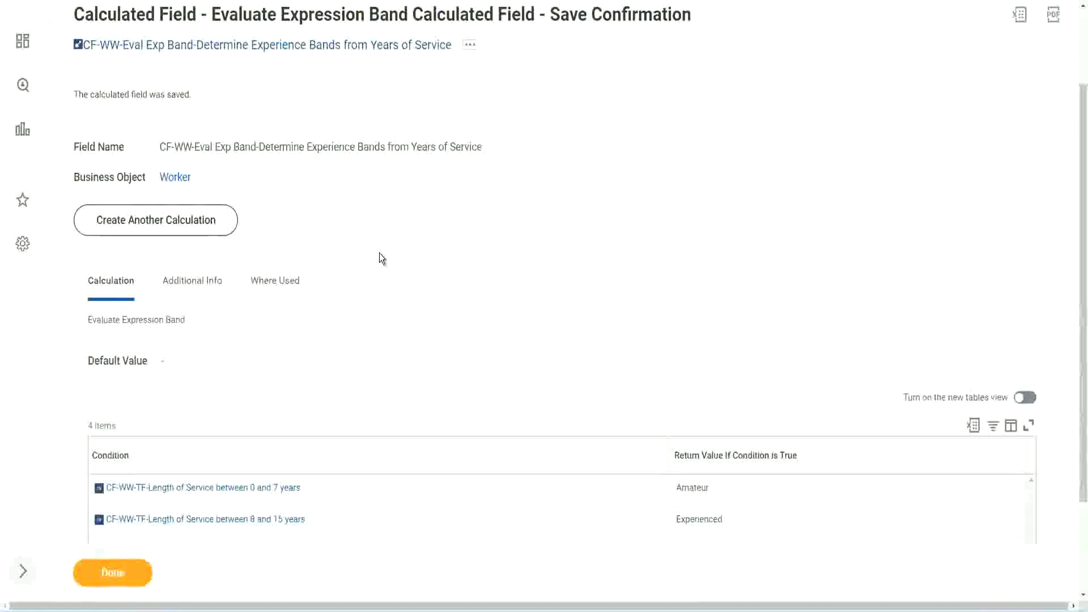
scroll(379, 253, "down", 2)
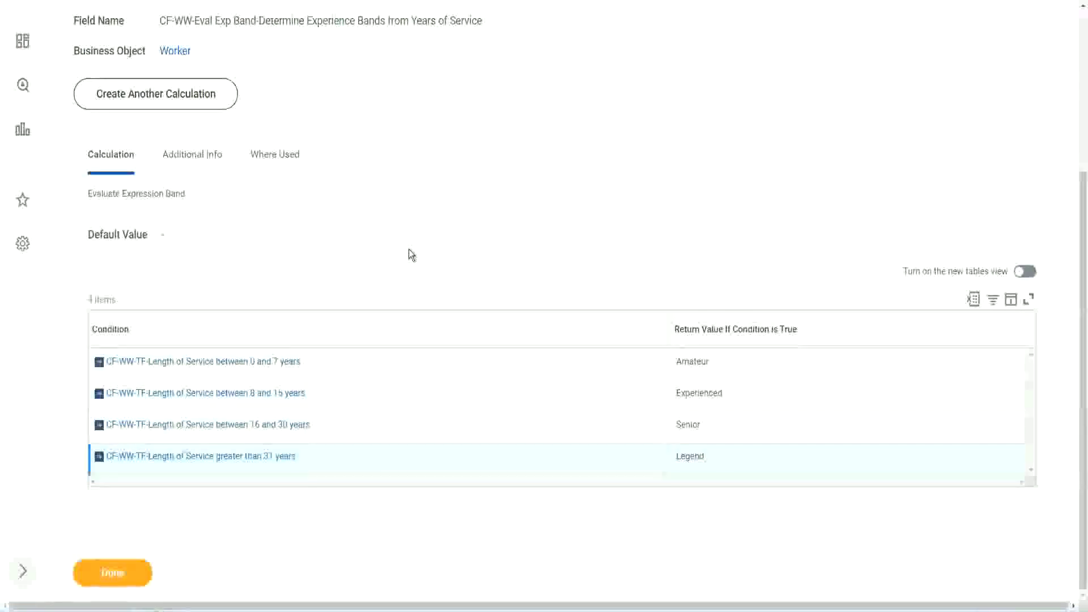
scroll(411, 252, "up", 1)
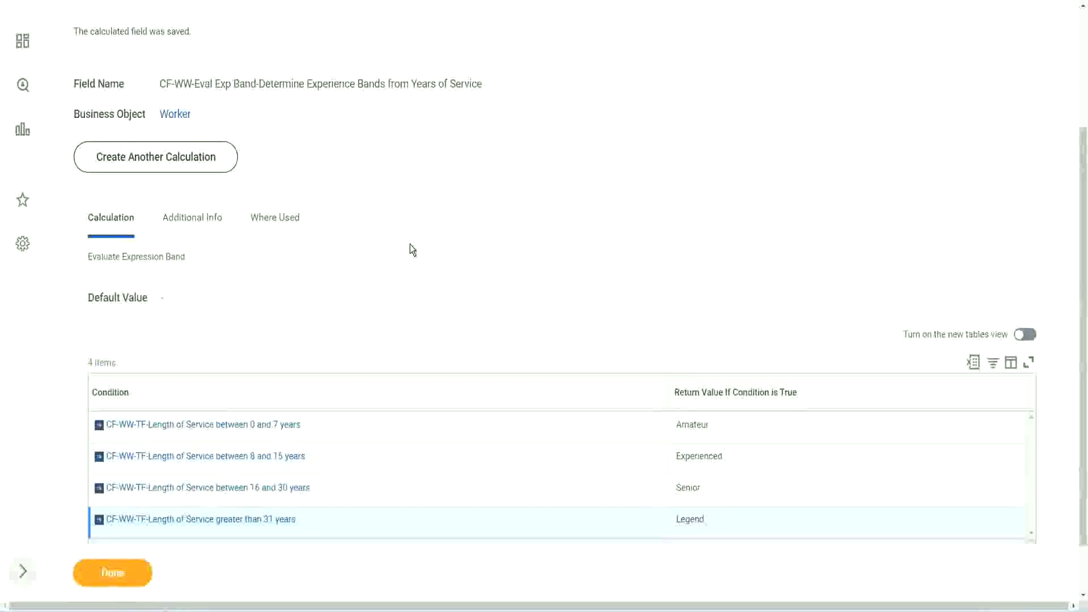
scroll(412, 249, "up", 3)
scroll(411, 249, "down", 4)
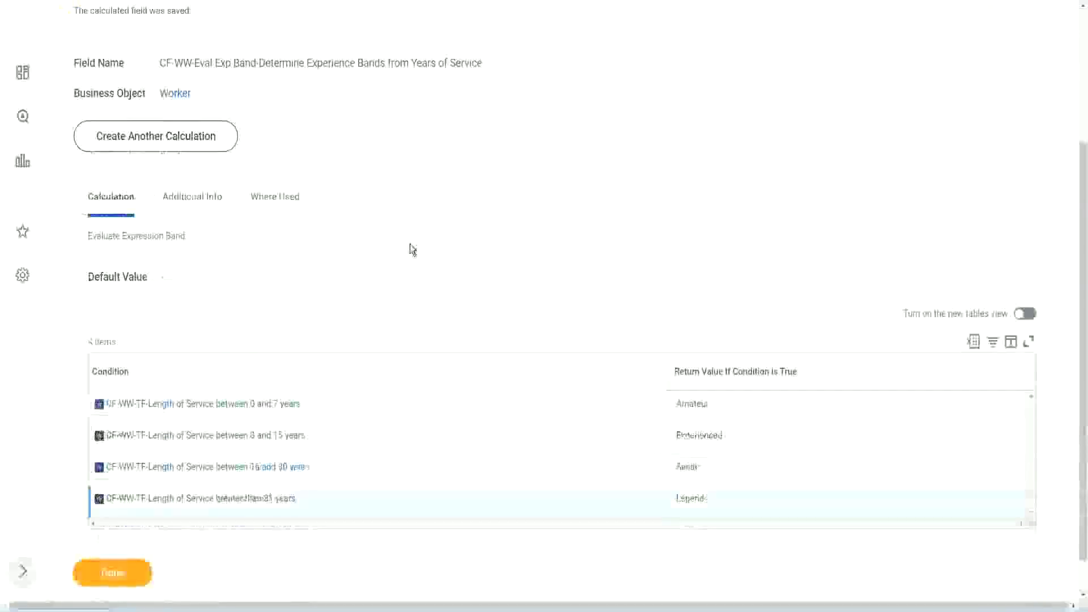
- Finish with the calculation and open WW Employee Details via Custom Report > Edit to see its 8 columns
left_click(114, 573)
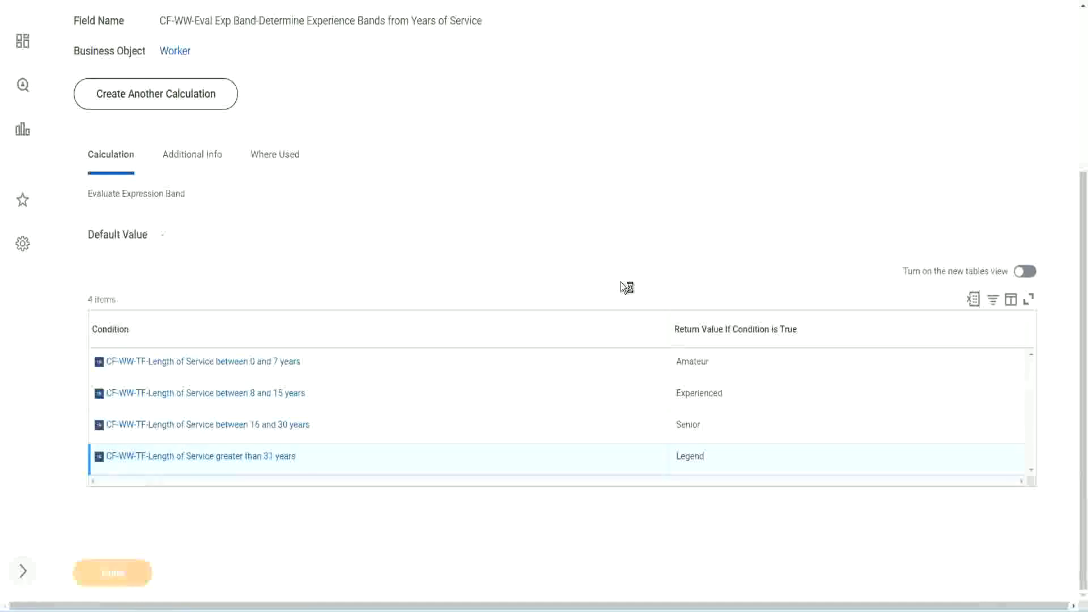
scroll(487, 252, "down", 2)
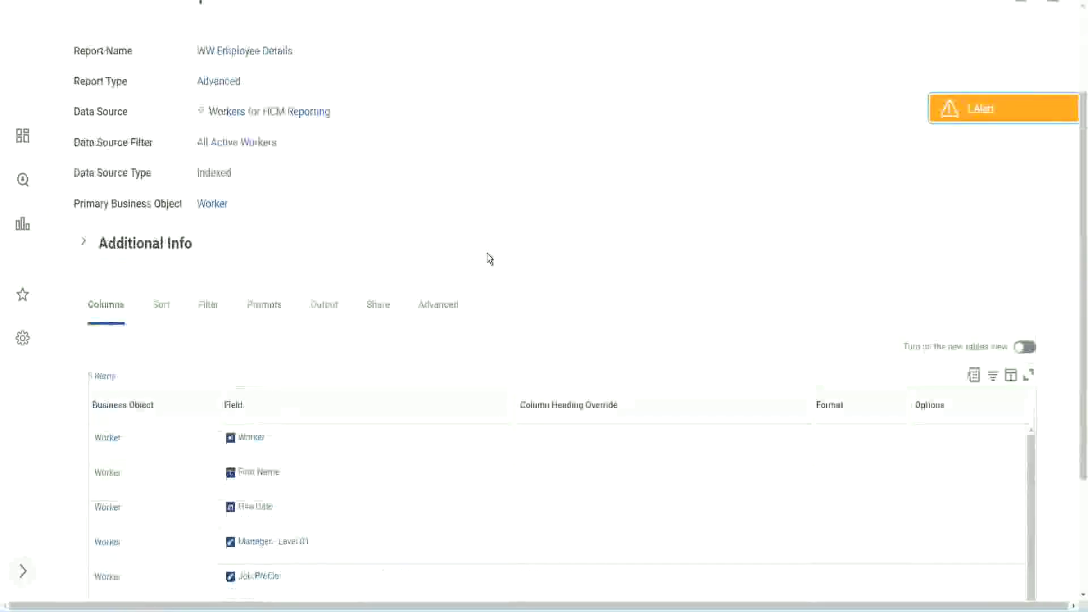
scroll(487, 253, "up", 2)
left_click(375, 119)
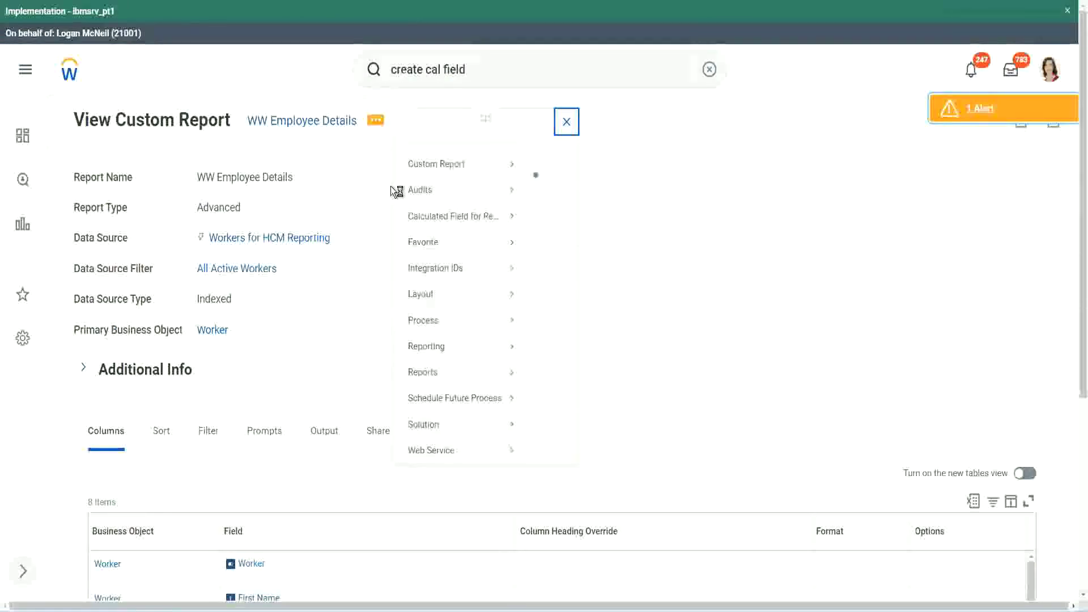
mouse_move(436, 187)
left_click(553, 185)
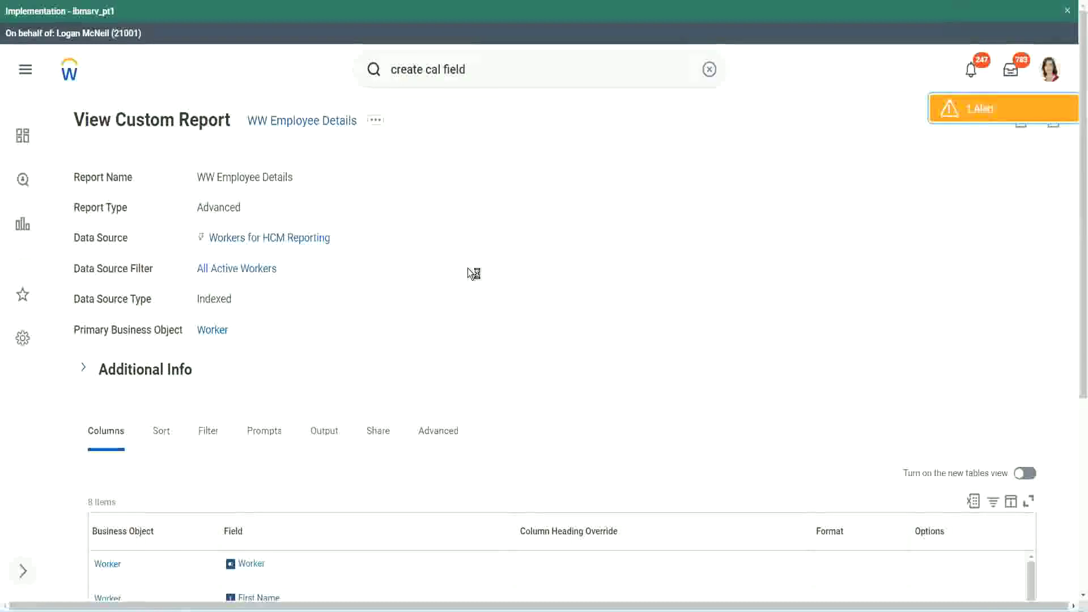
scroll(467, 267, "down", 1)
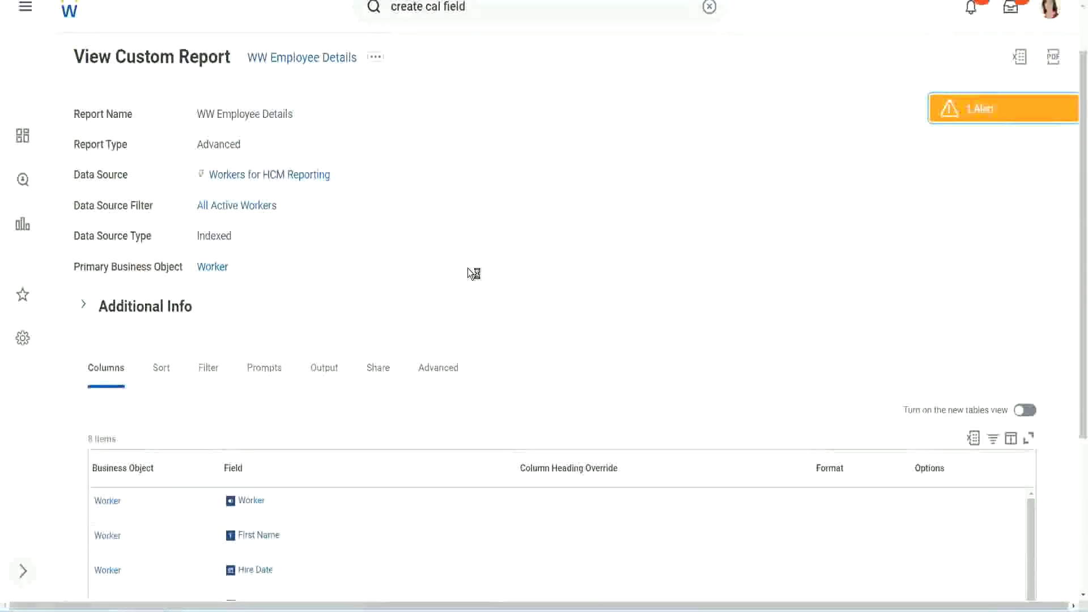
scroll(468, 268, "down", 4)
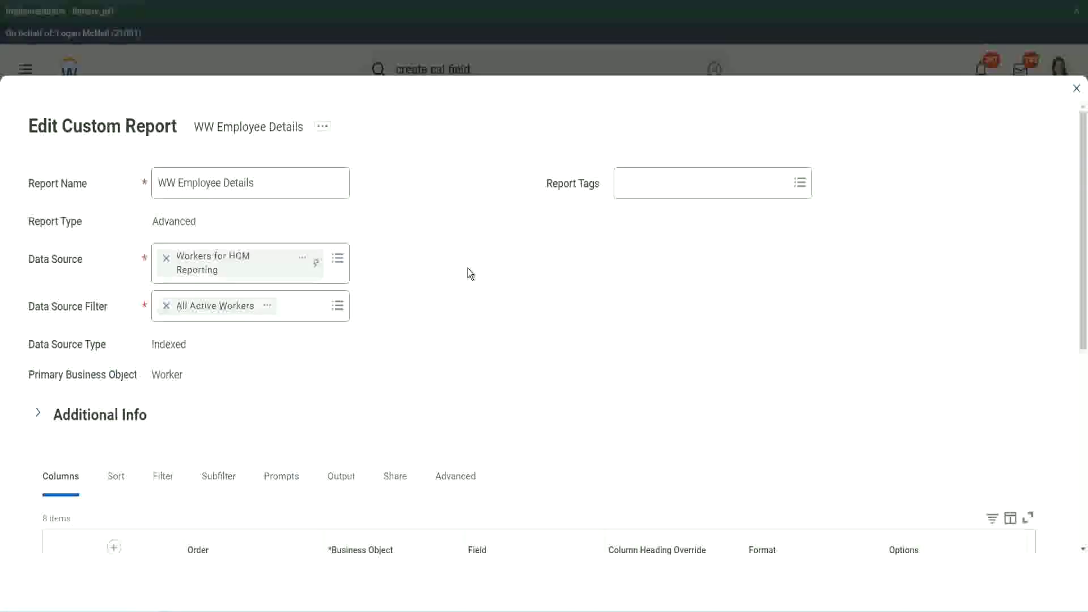
- Add a new column row at the bottom and copy the existing calculated field's name
scroll(467, 268, "down", 8)
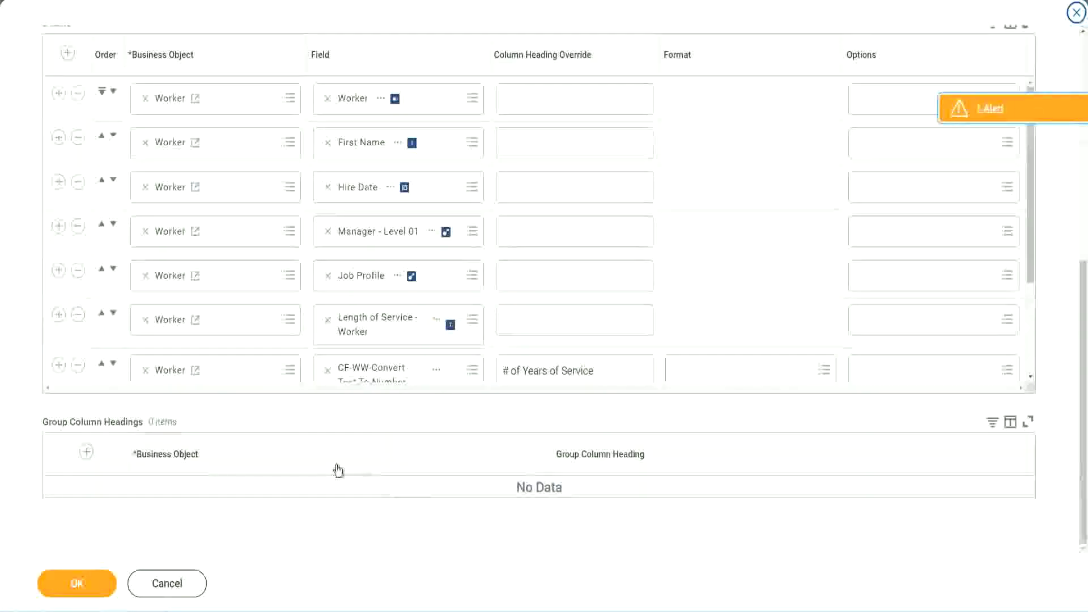
scroll(170, 320, "down", 3)
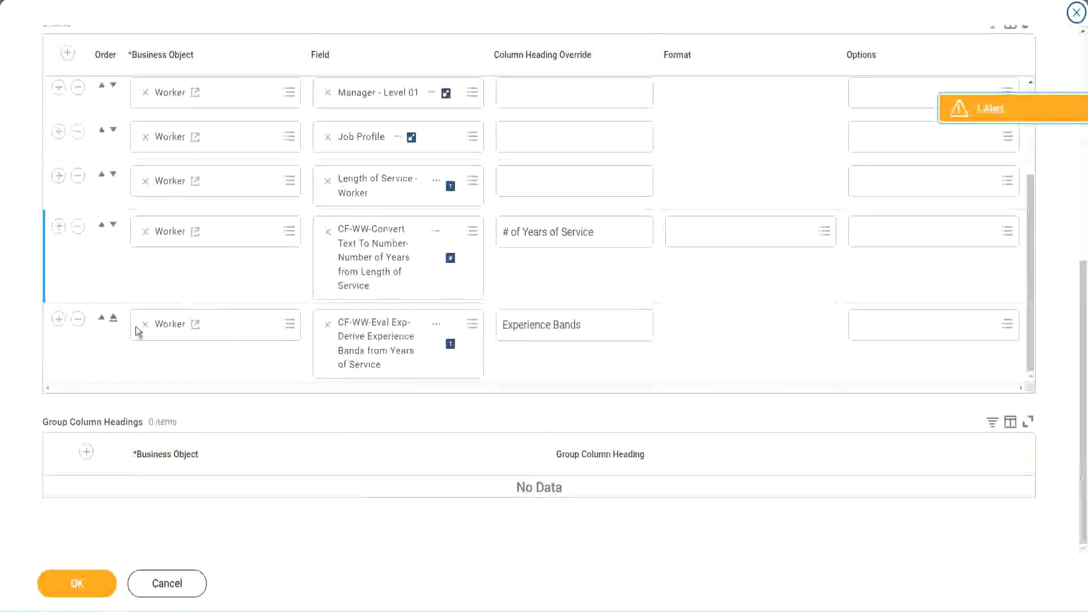
left_click(58, 318)
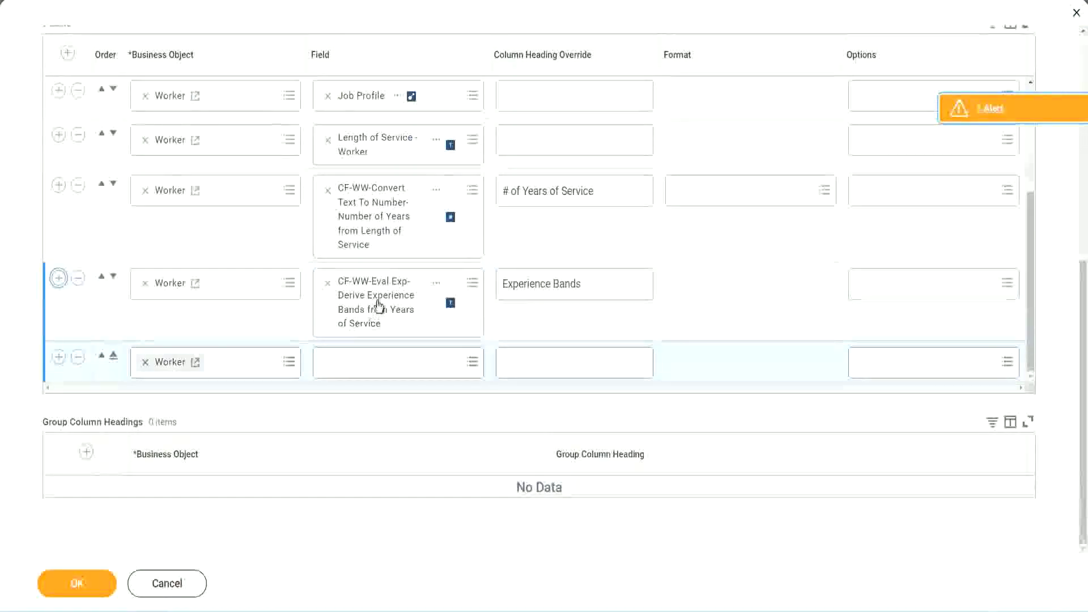
right_click(377, 309)
left_click(366, 374)
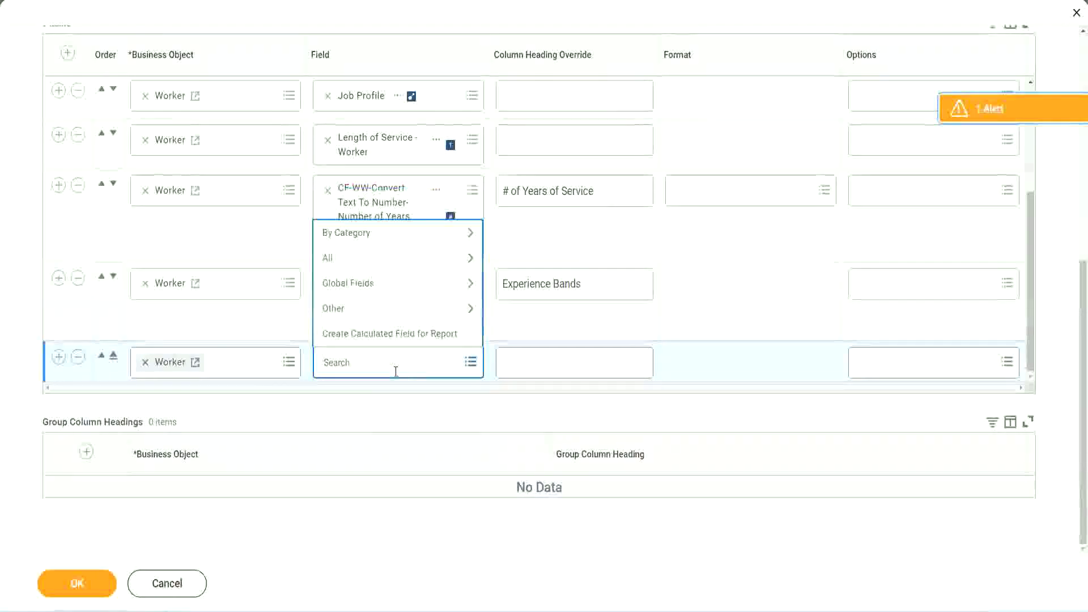
- Search 'CF-WW-Eval Exp Band' and pick the Determine Experience Bands from Years of Service field
key("ctrl+v")
left_click_drag(388, 366, 280, 362)
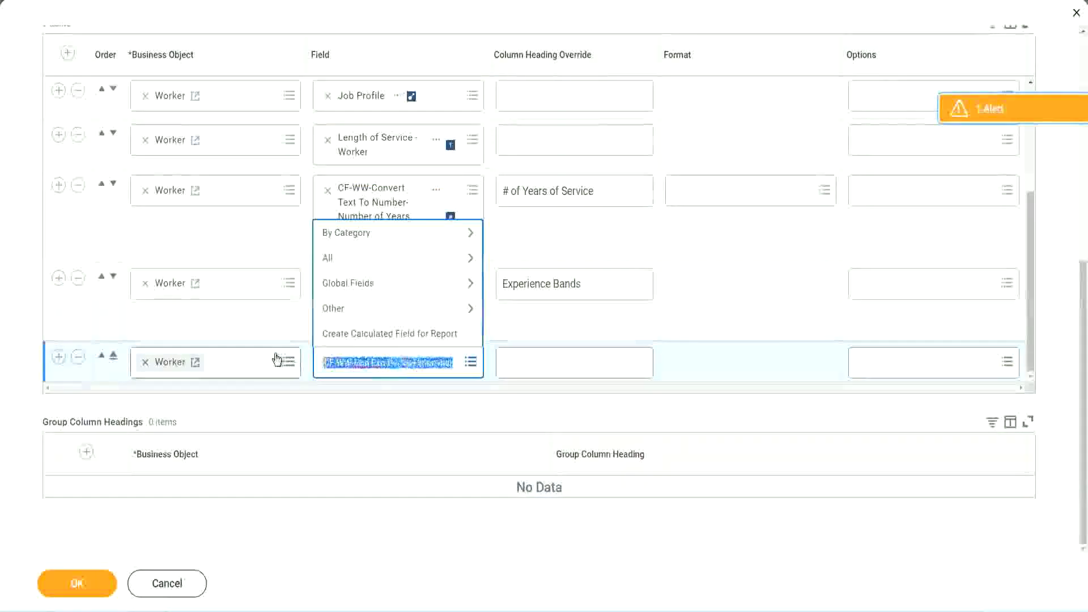
left_click(384, 363)
type("Bal ")
type("nd")
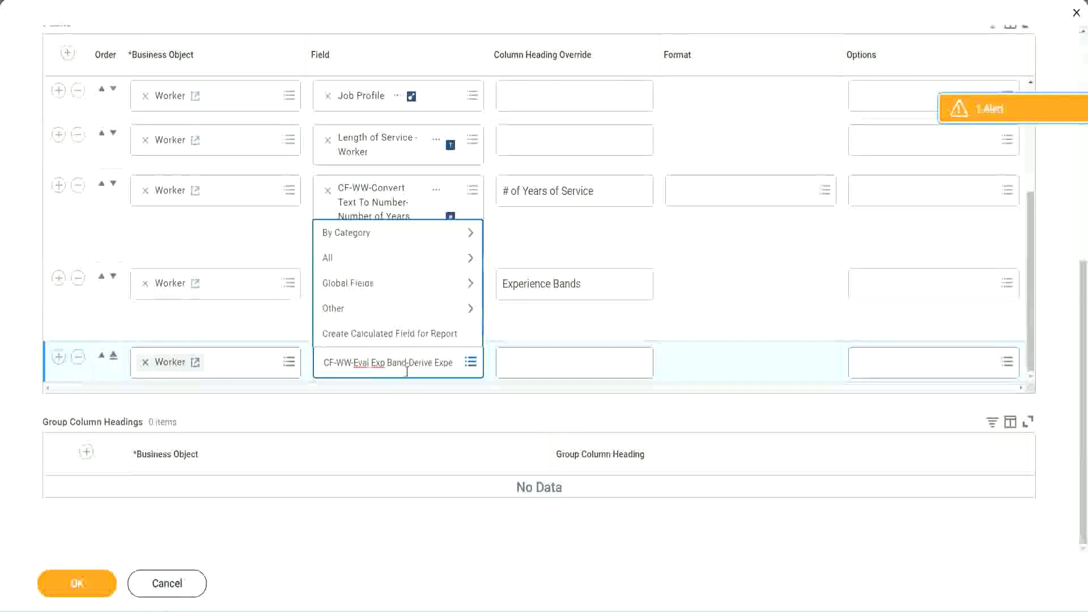
key("Delete")
key("Delete")
key("Delete")
key("Delete")
key("Delete")
key("Delete")
key("Delete")
key("Delete")
key("Delete")
key("Delete")
key("Delete")
key("Delete")
key("Delete")
key("Delete")
key("Delete")
key("Delete")
key("Delete")
key("Delete")
key("Delete")
key("Delete")
key("Delete")
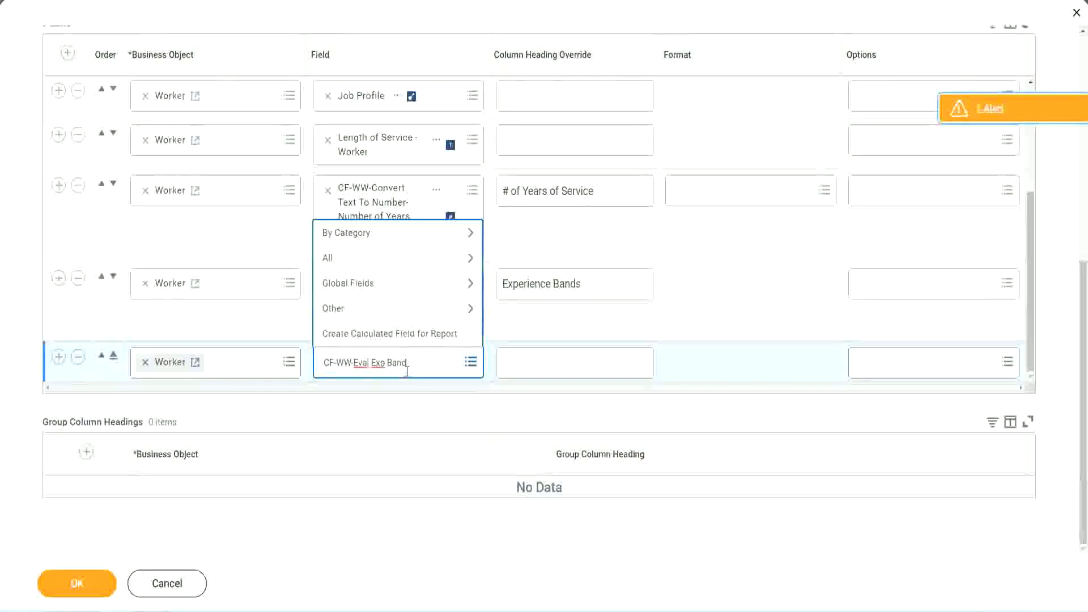
key("Return")
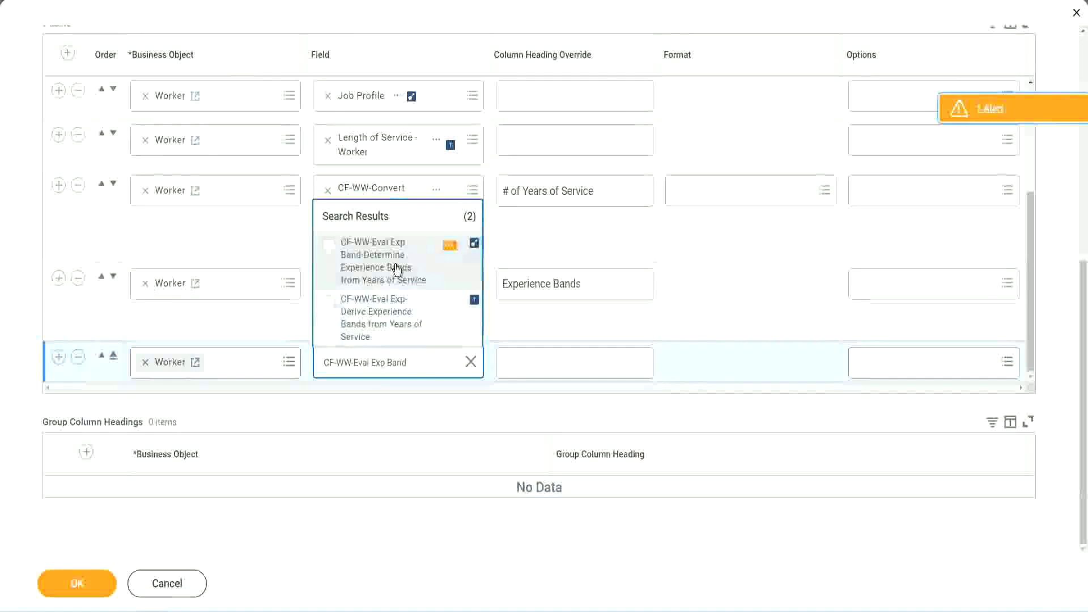
left_click(397, 269)
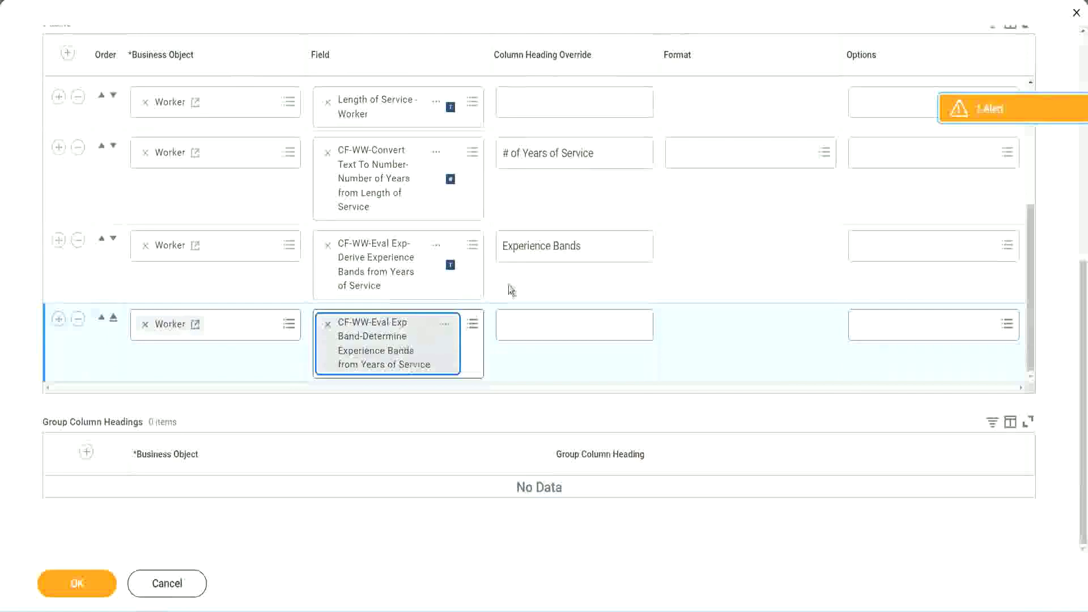
- Head the new column 'Experience Bands (Eval Exp Bands)', save the report definition, and run it
left_click(599, 247)
key("ctrl+c")
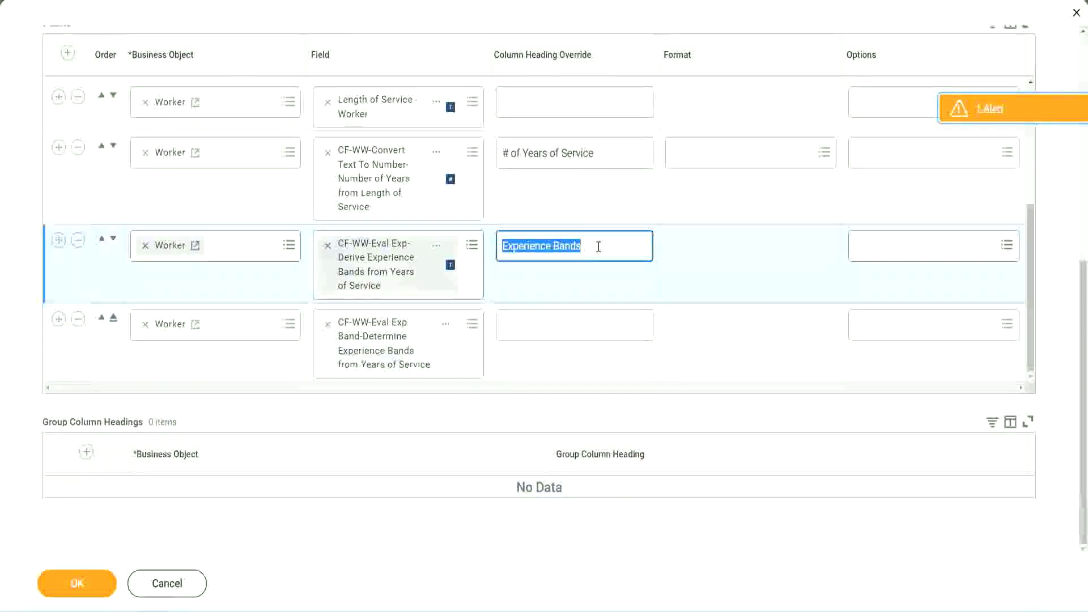
left_click(528, 324)
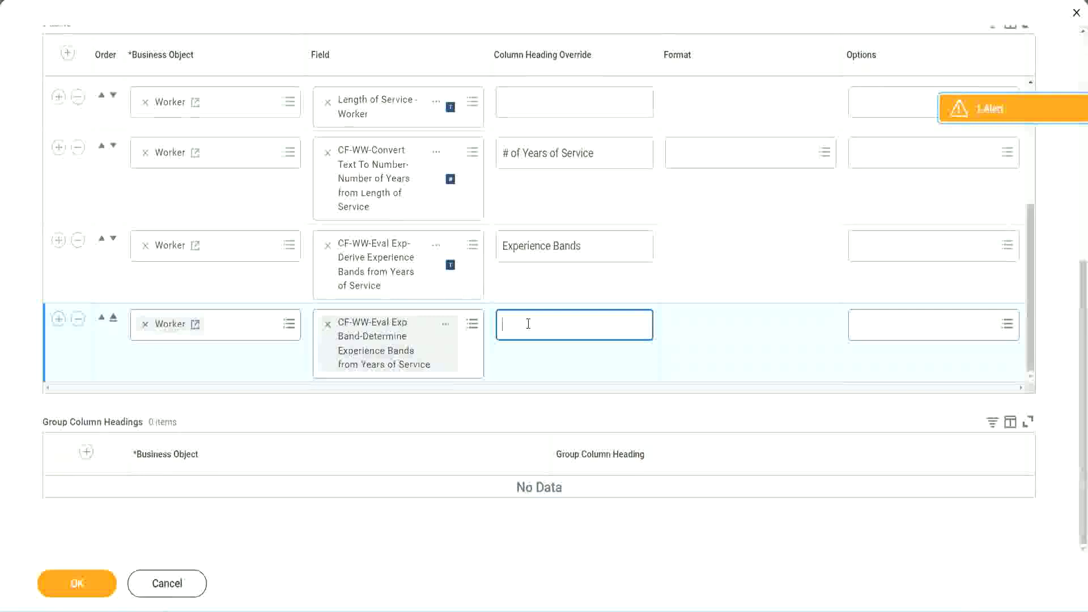
key("ctrl+v")
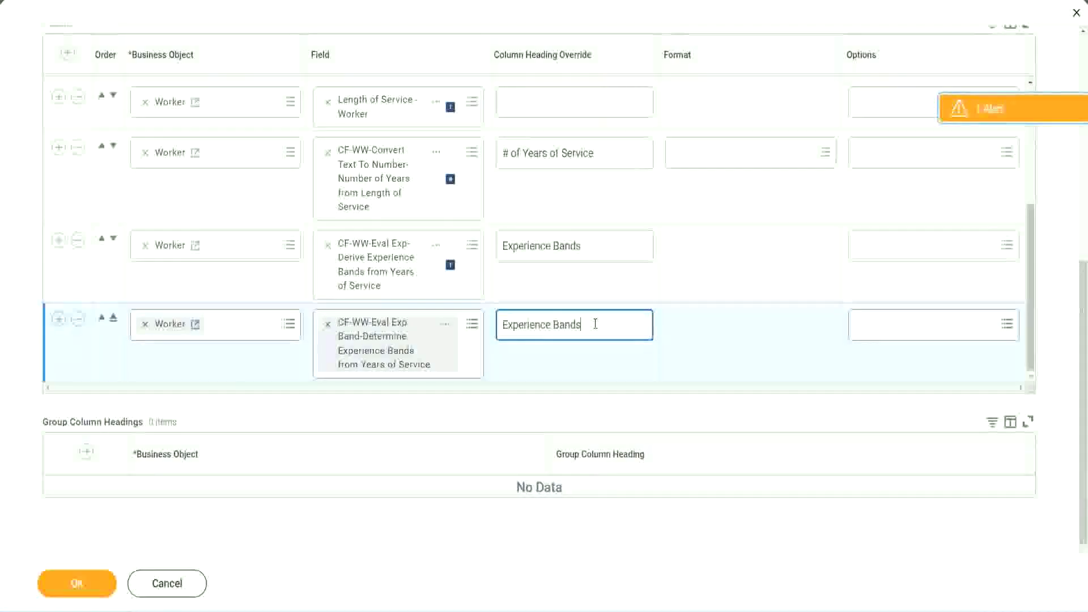
type("(")
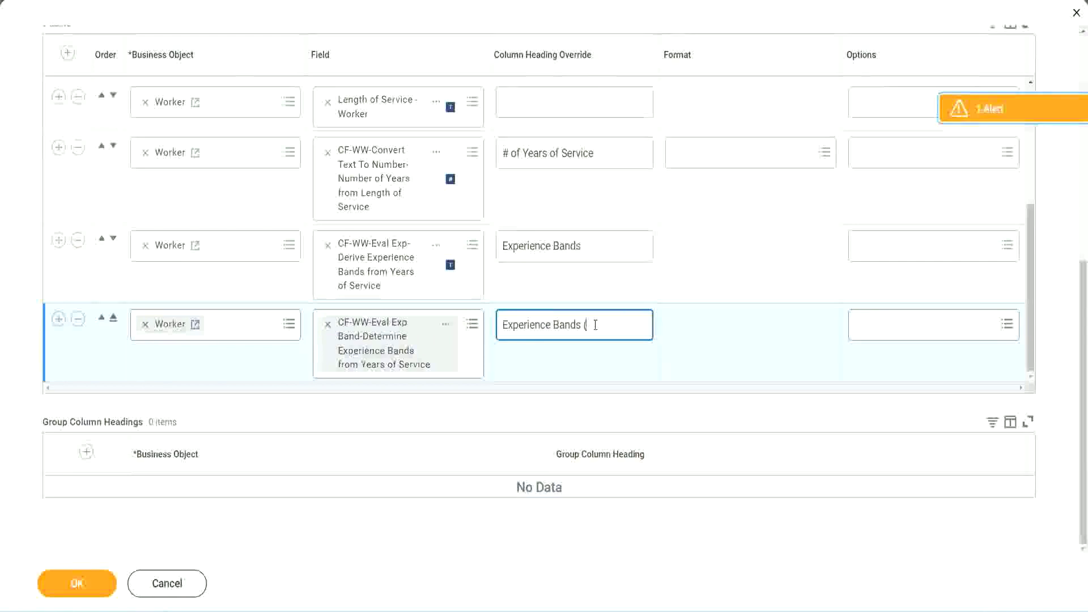
type("Eval Exp Bands)")
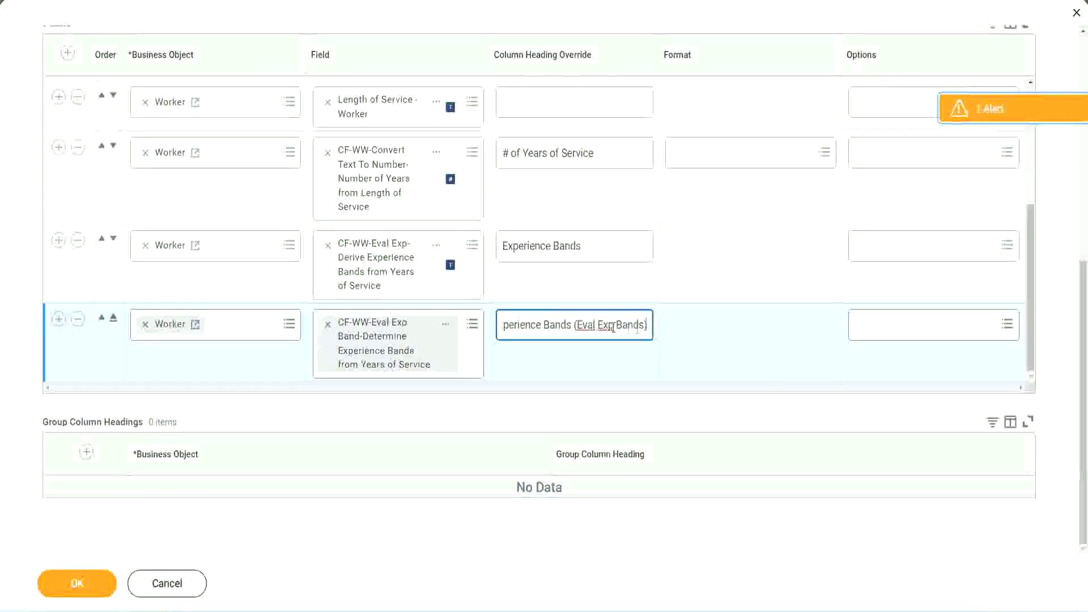
double_click(606, 324)
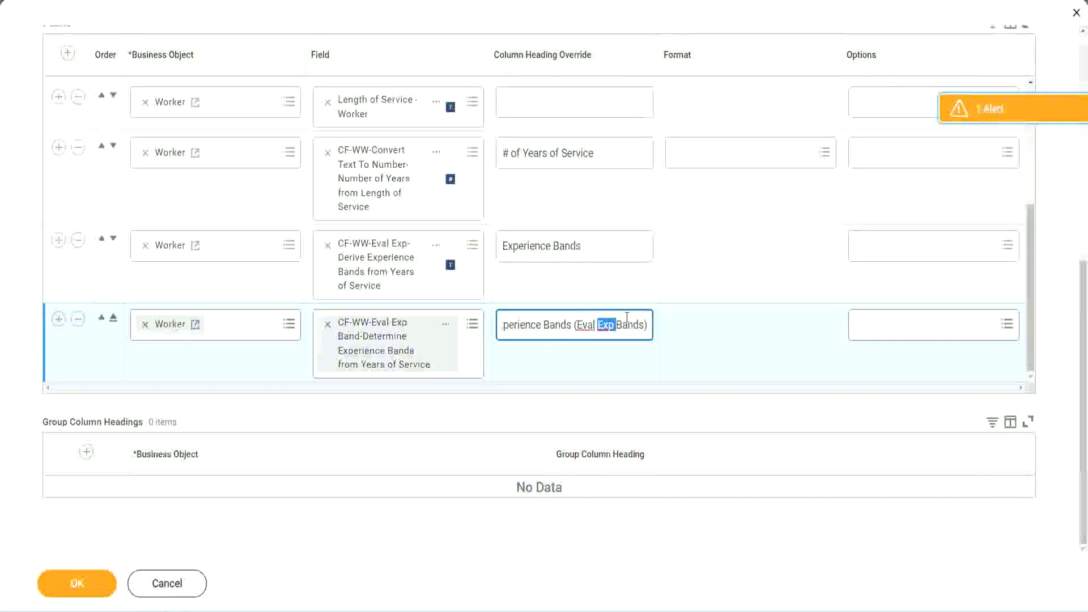
left_click(84, 589)
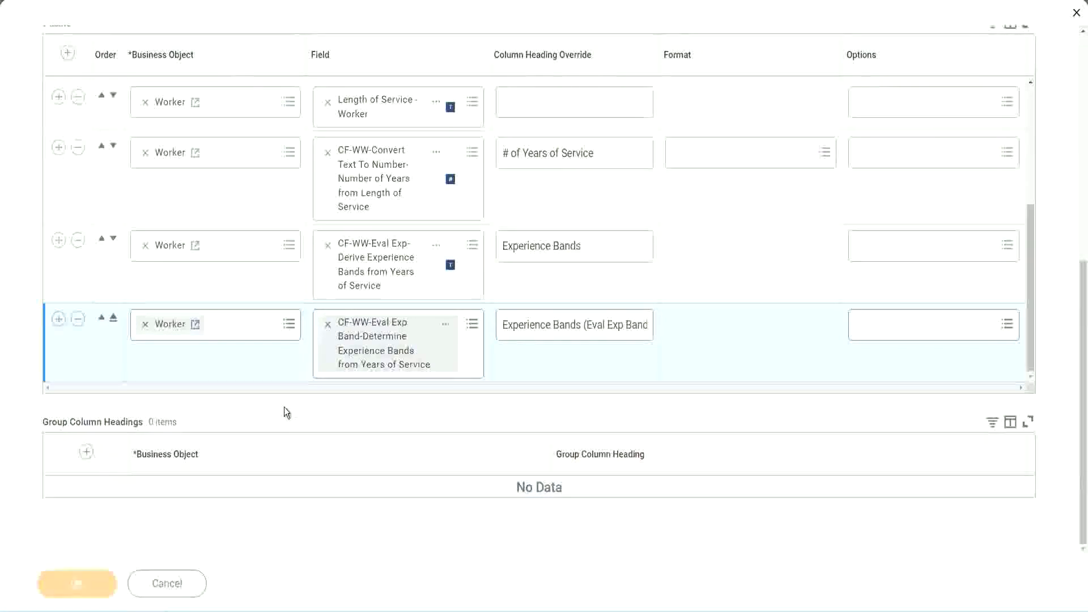
left_click(126, 575)
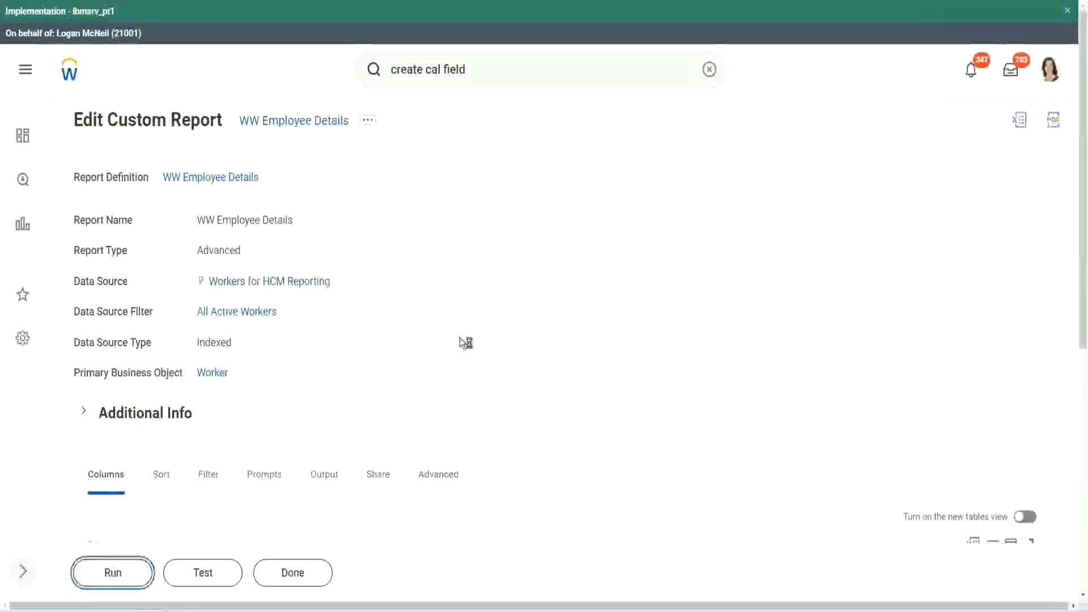